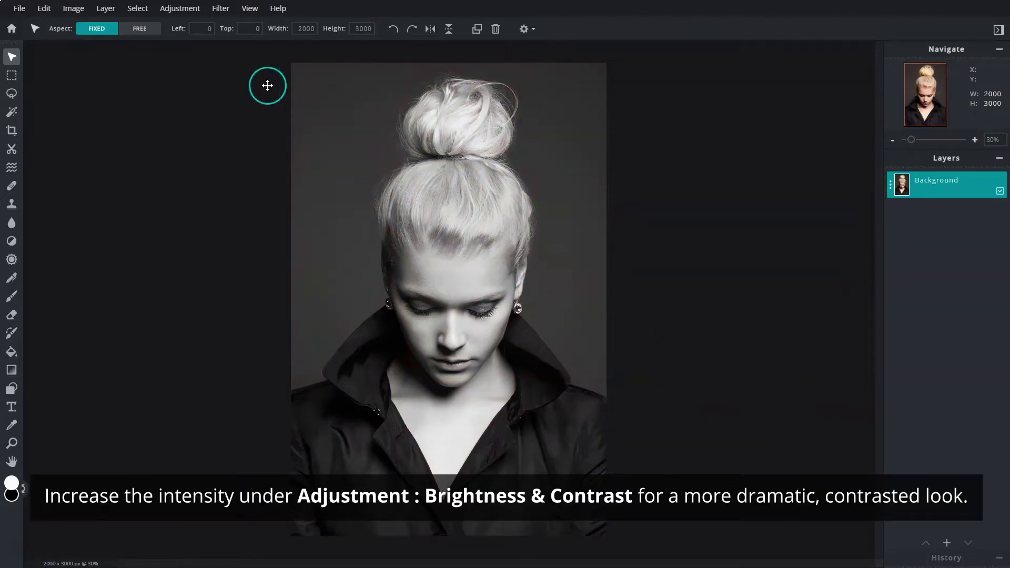
- Apply a Brightness & contrast adjustment to the portrait with brightness 19 and contrast 54
click(195, 11)
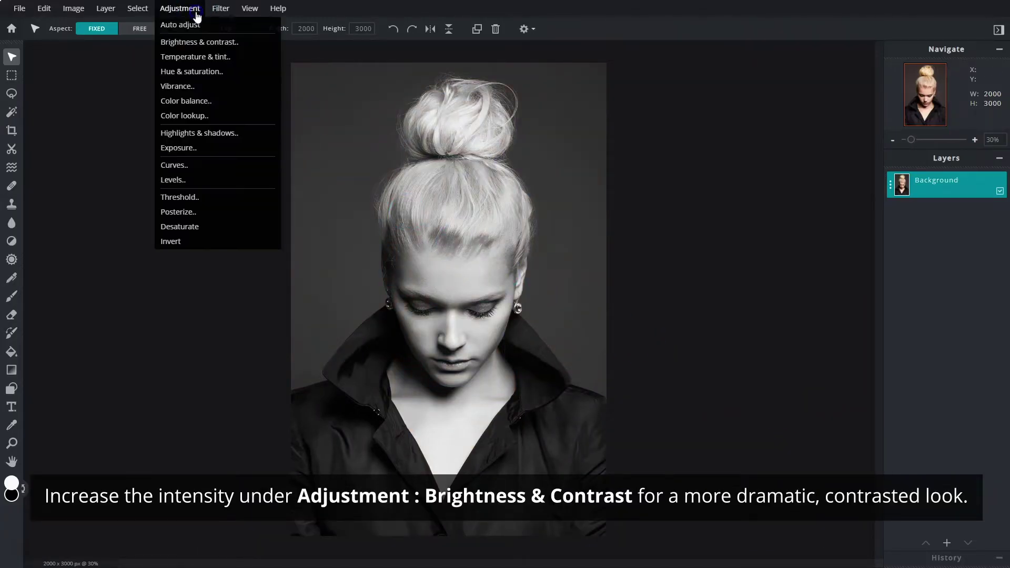
click(203, 42)
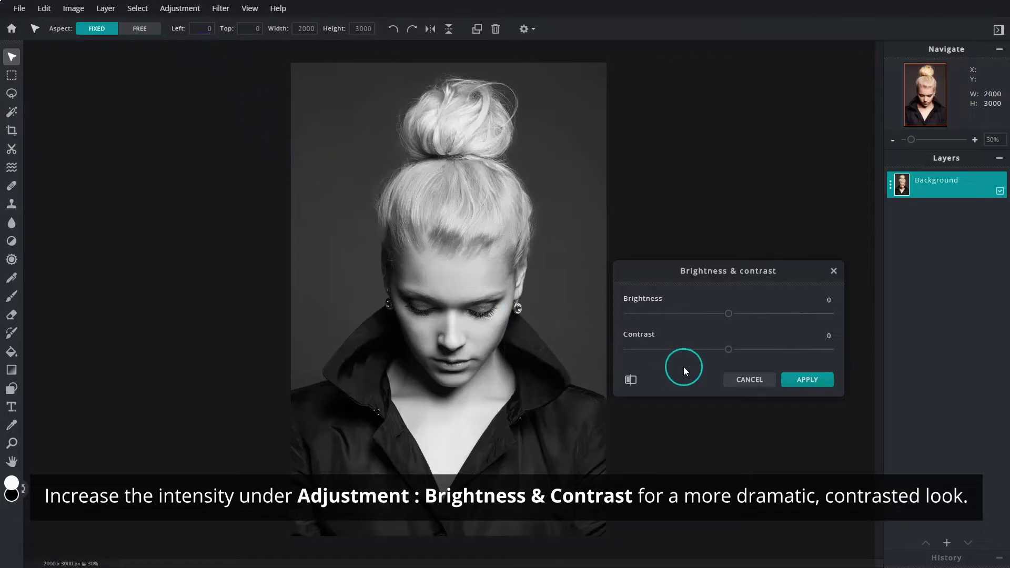
drag(731, 356, 780, 356)
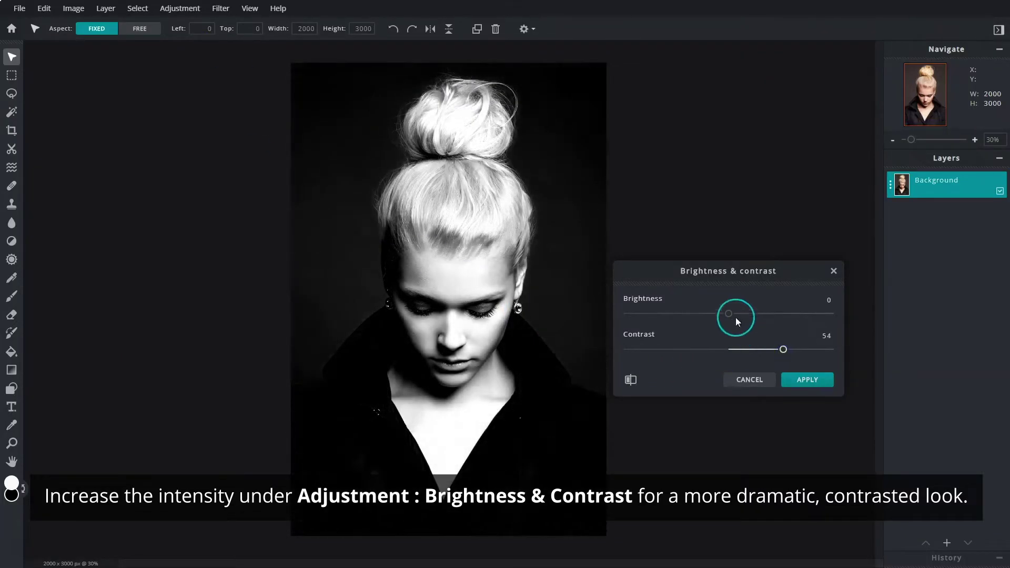
drag(729, 314, 744, 315)
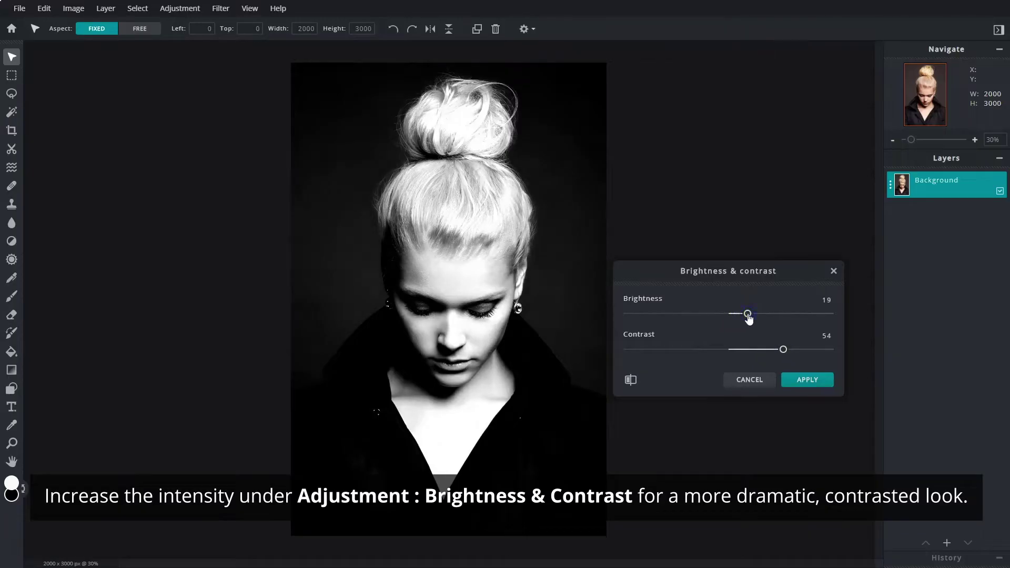
click(798, 380)
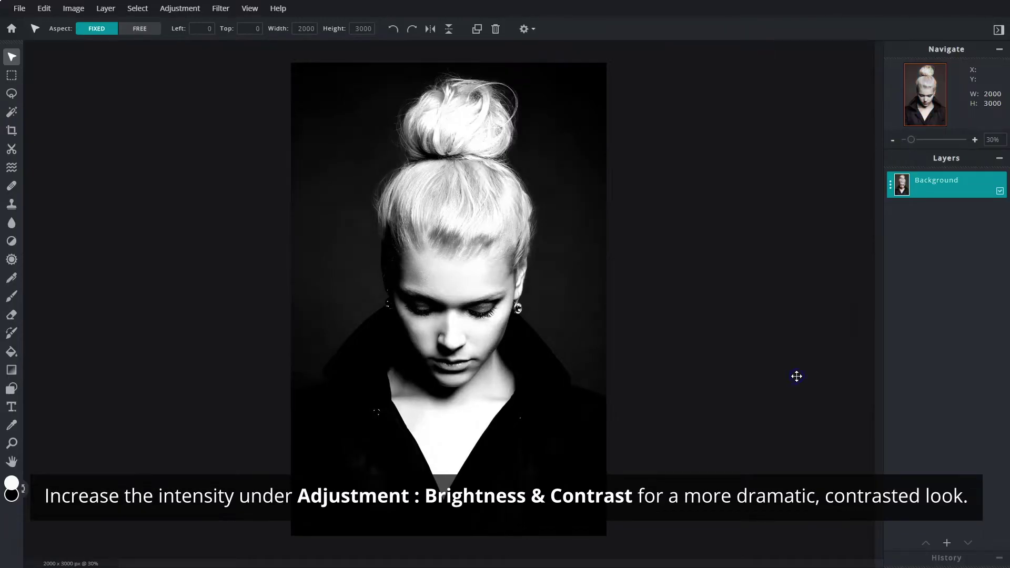
- Duplicate the Background layer and add a new empty layer above the copy
click(892, 188)
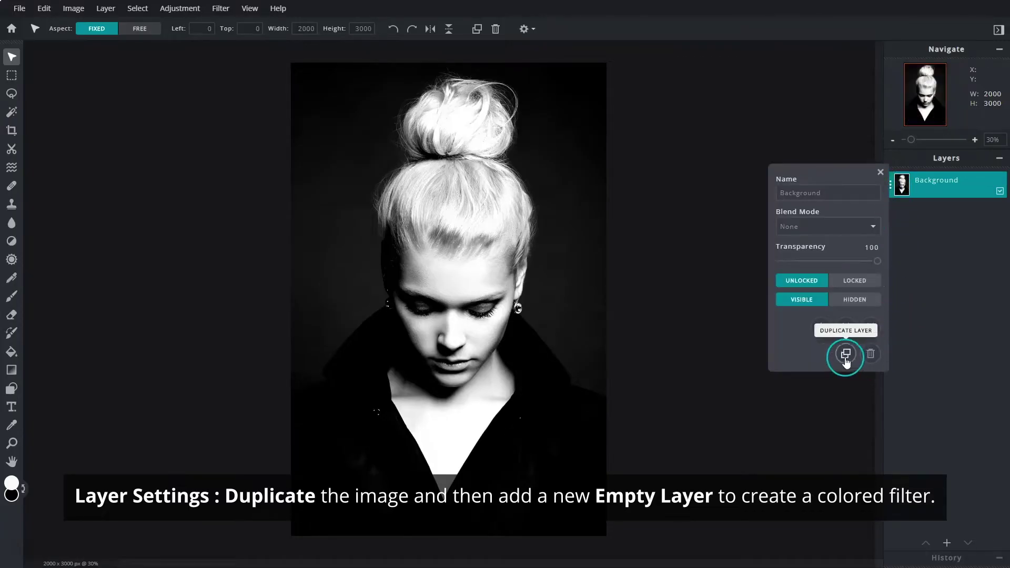
click(845, 356)
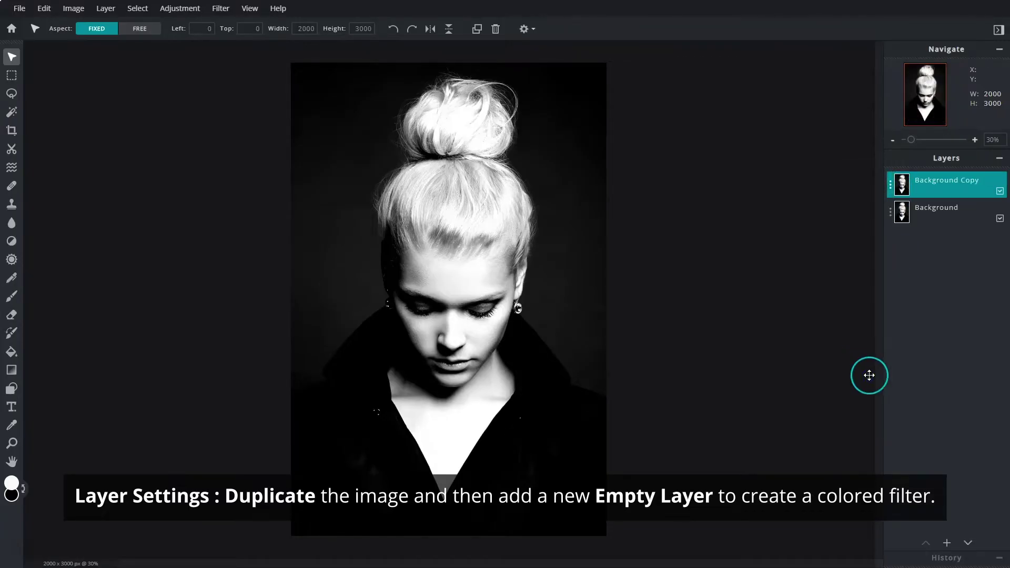
click(947, 542)
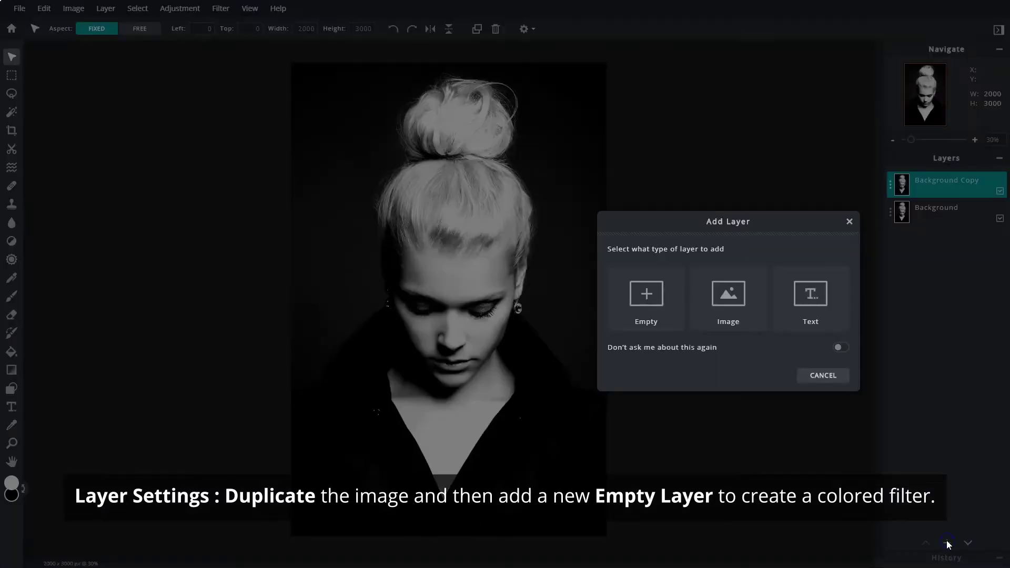
click(652, 303)
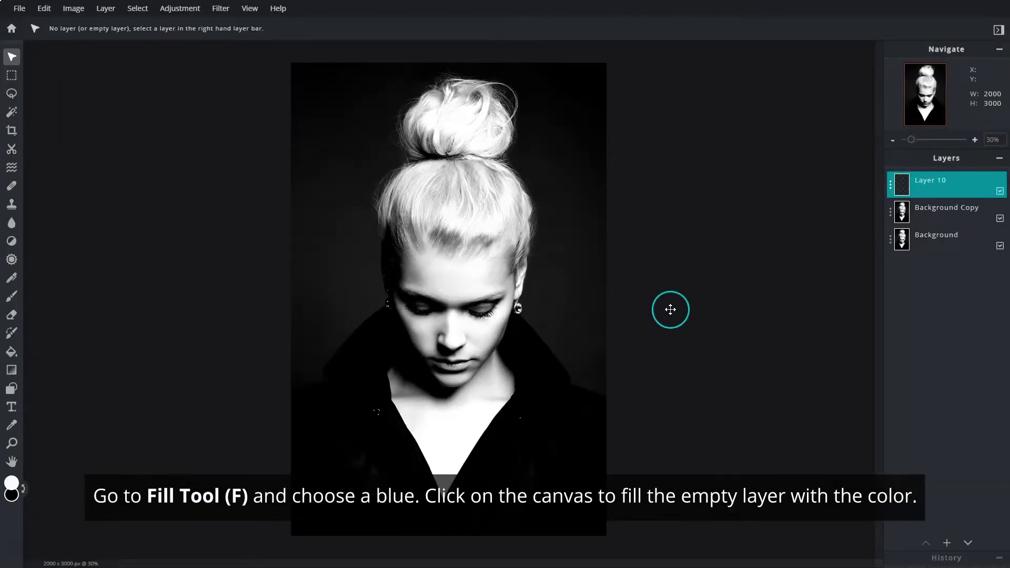
- Fill the empty layer with the preset blue #0676FF
click(11, 352)
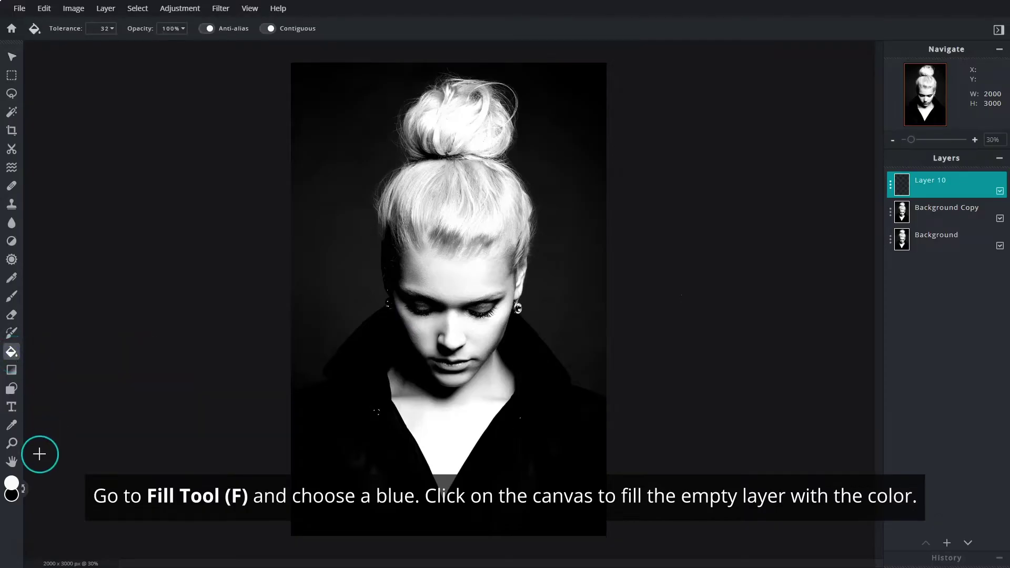
click(11, 481)
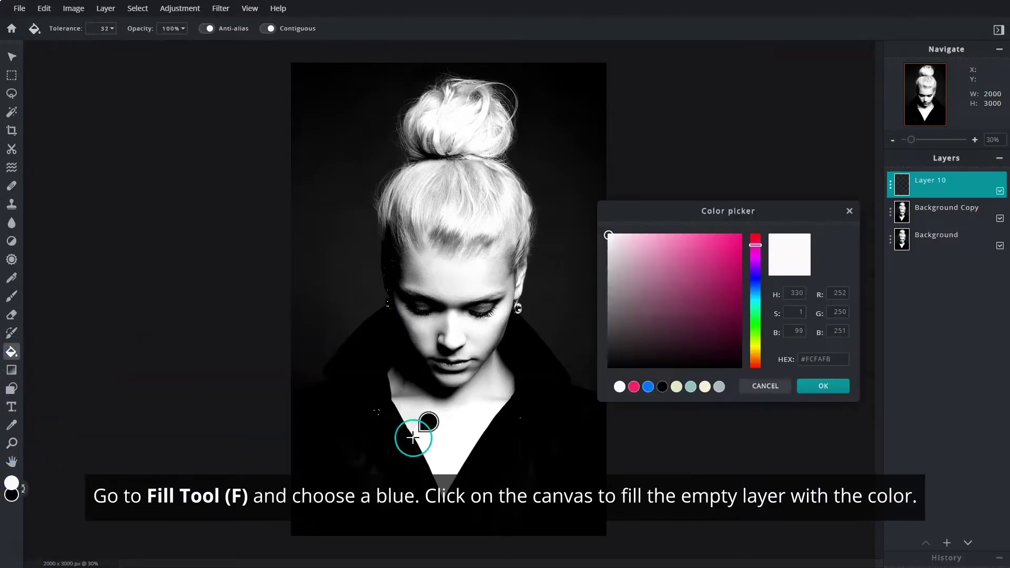
click(649, 388)
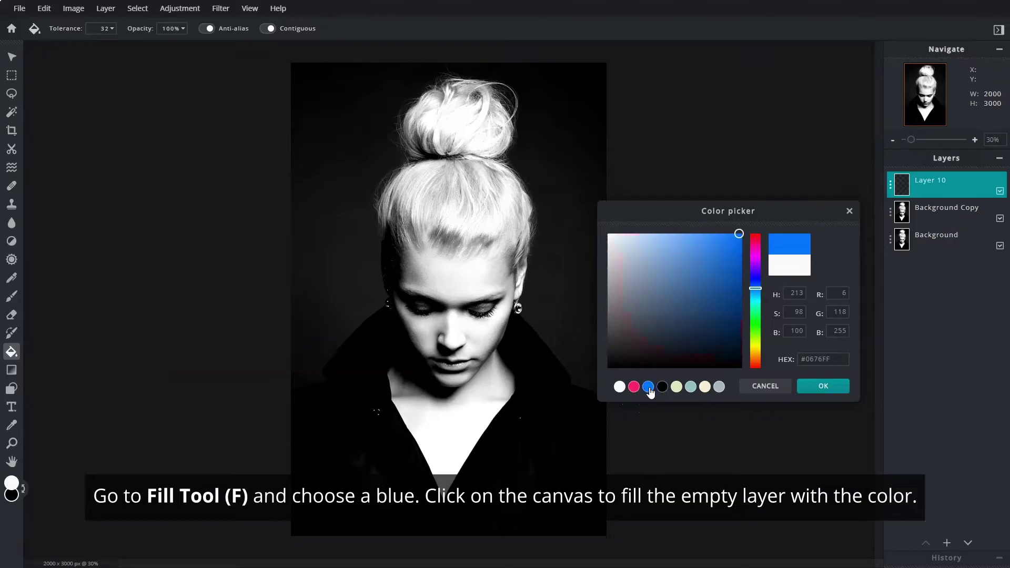
click(817, 387)
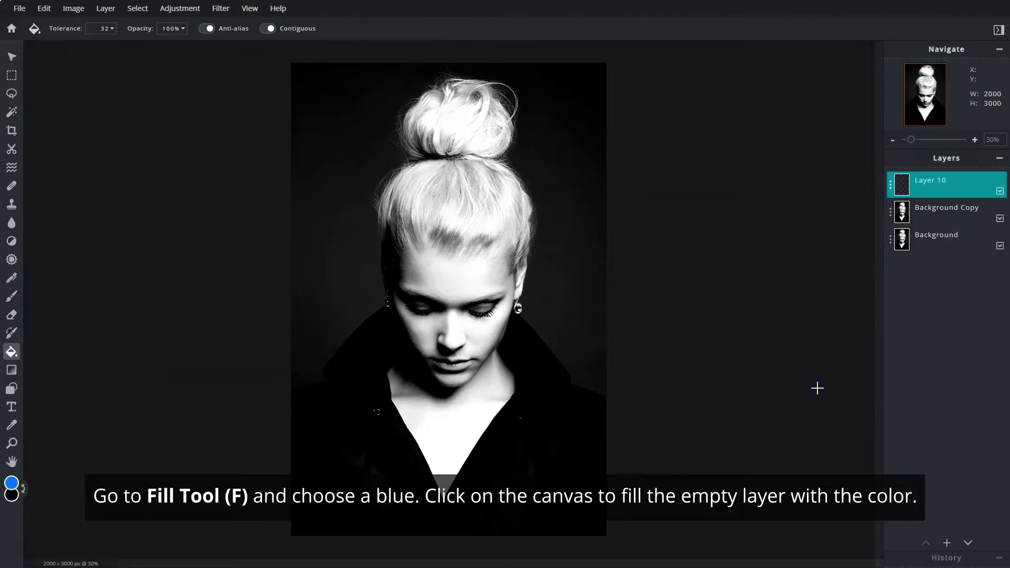
click(440, 238)
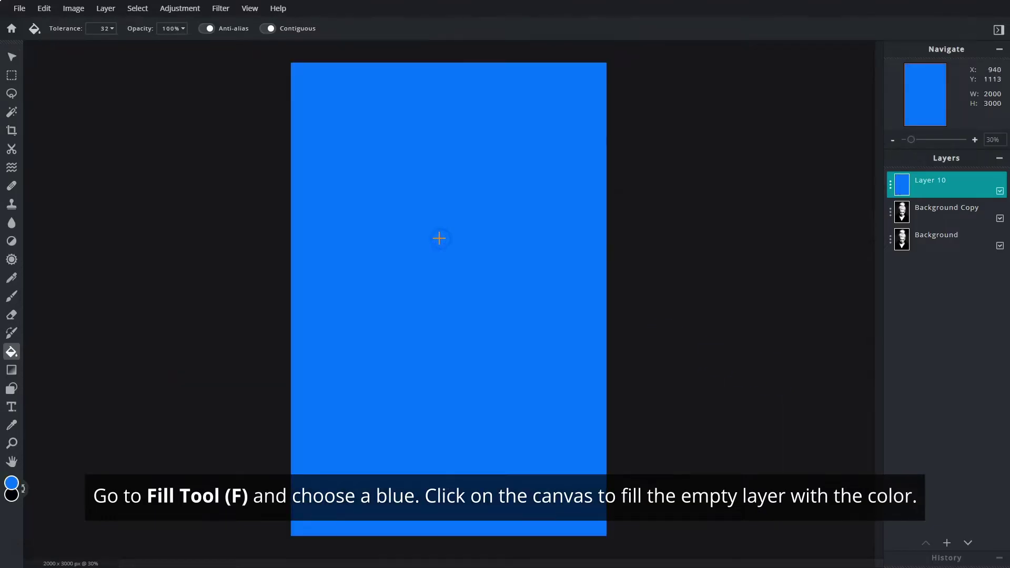
- Set the blue layer's blend mode to Multiply and merge it down into the Background copy
click(890, 187)
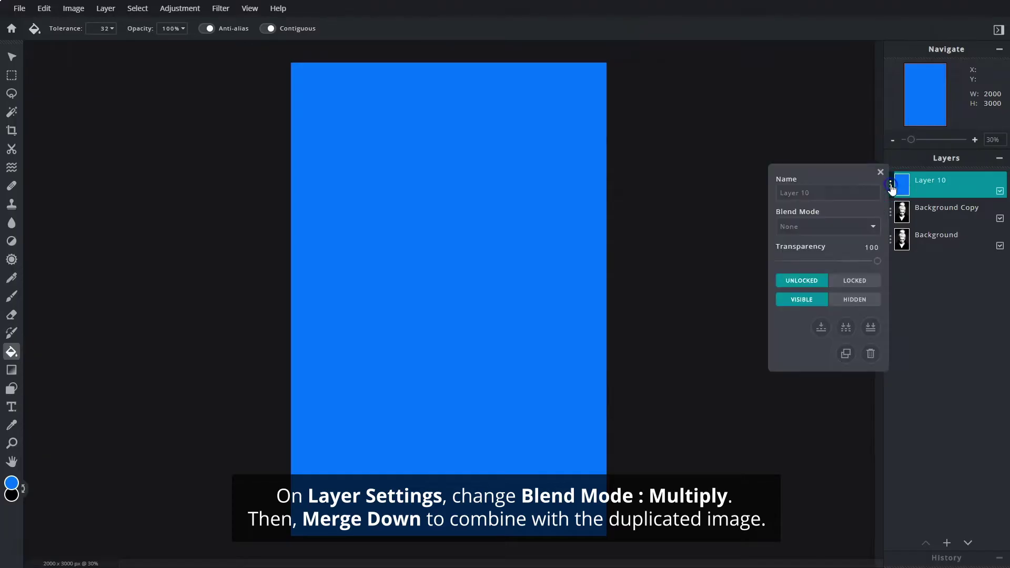
click(873, 226)
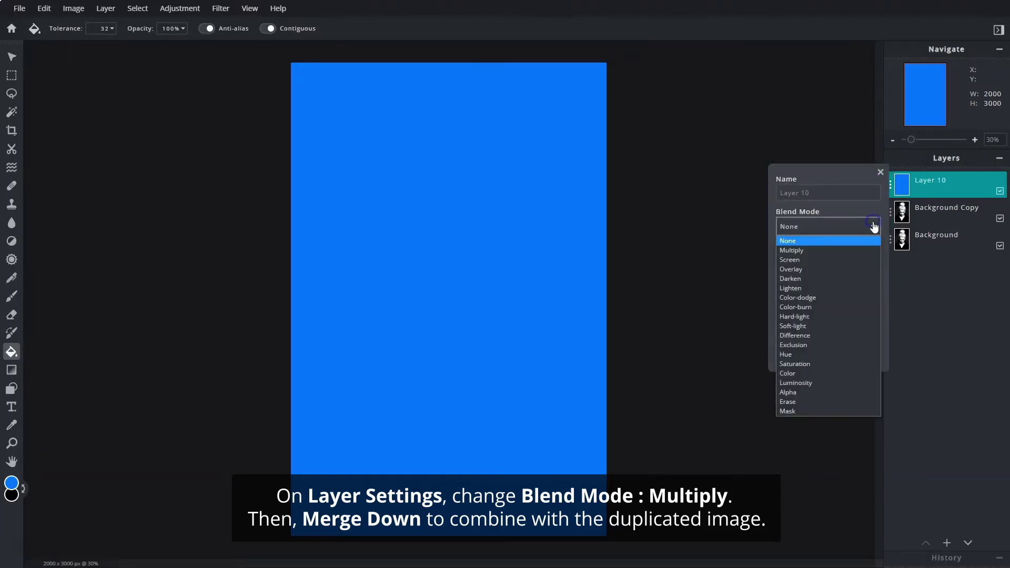
click(859, 249)
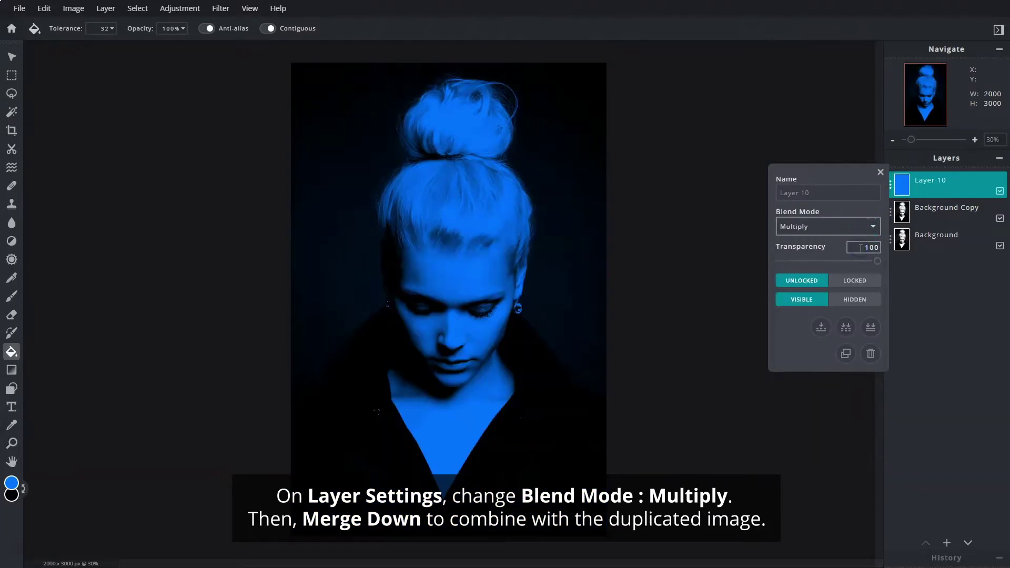
click(824, 328)
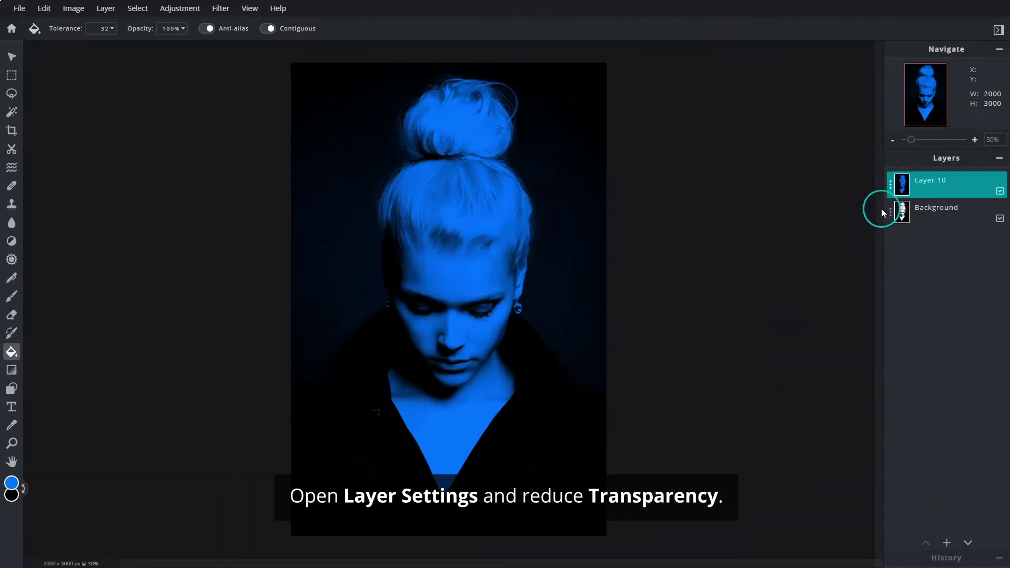
- Set the merged blue layer's transparency to 51 and move it about 516 px to the left
click(888, 190)
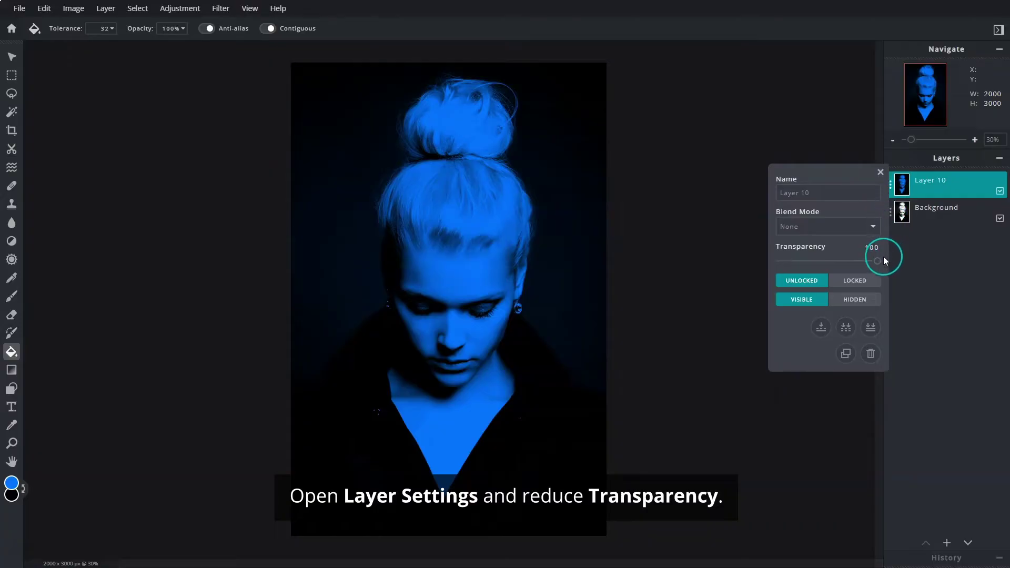
drag(877, 262, 830, 265)
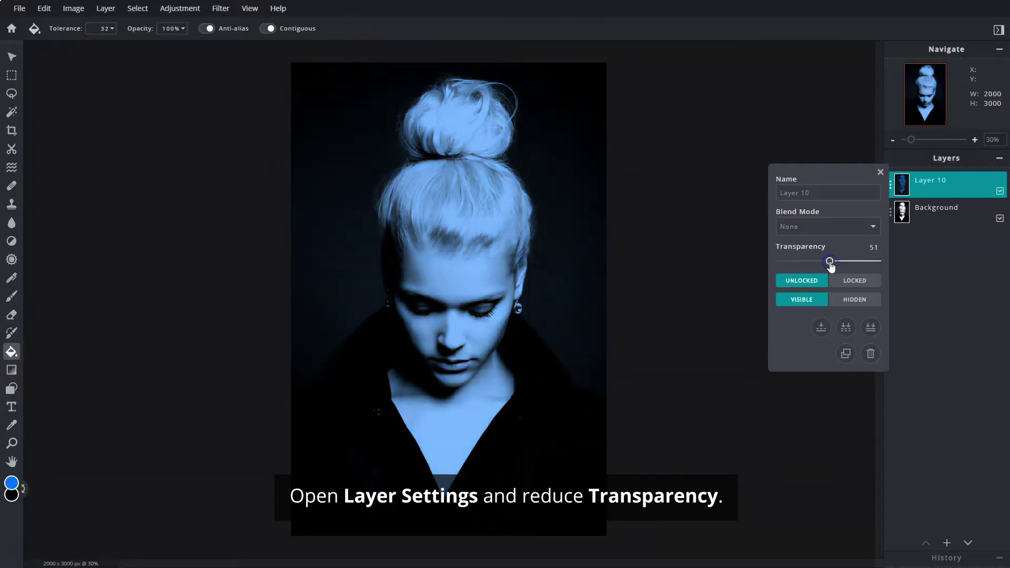
click(880, 173)
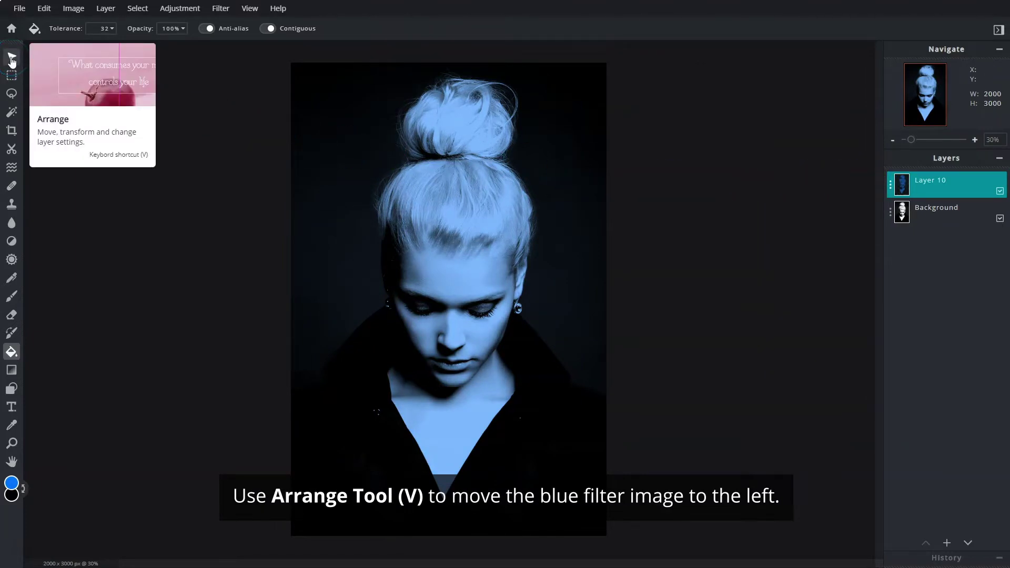
click(11, 58)
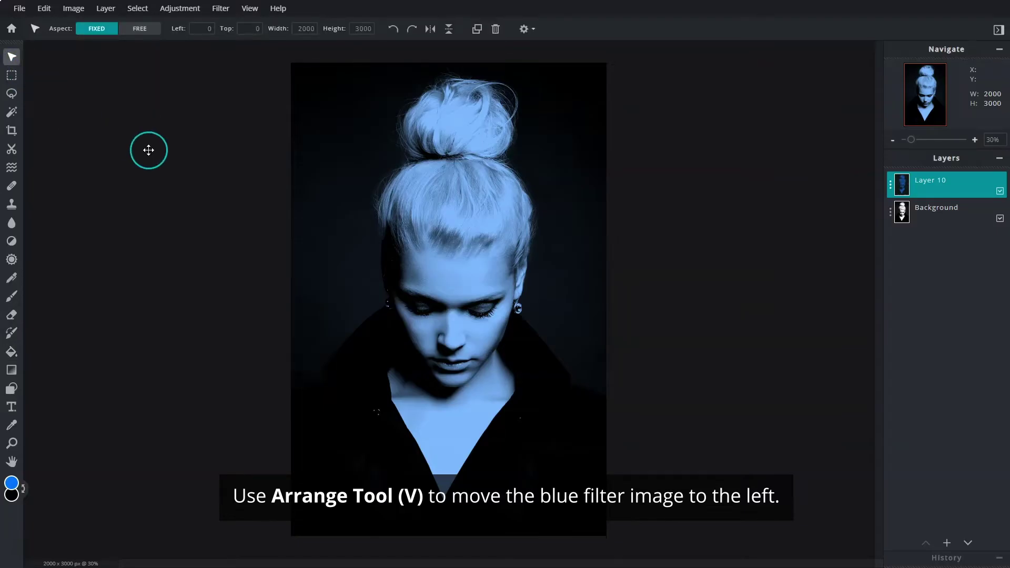
drag(450, 228, 368, 226)
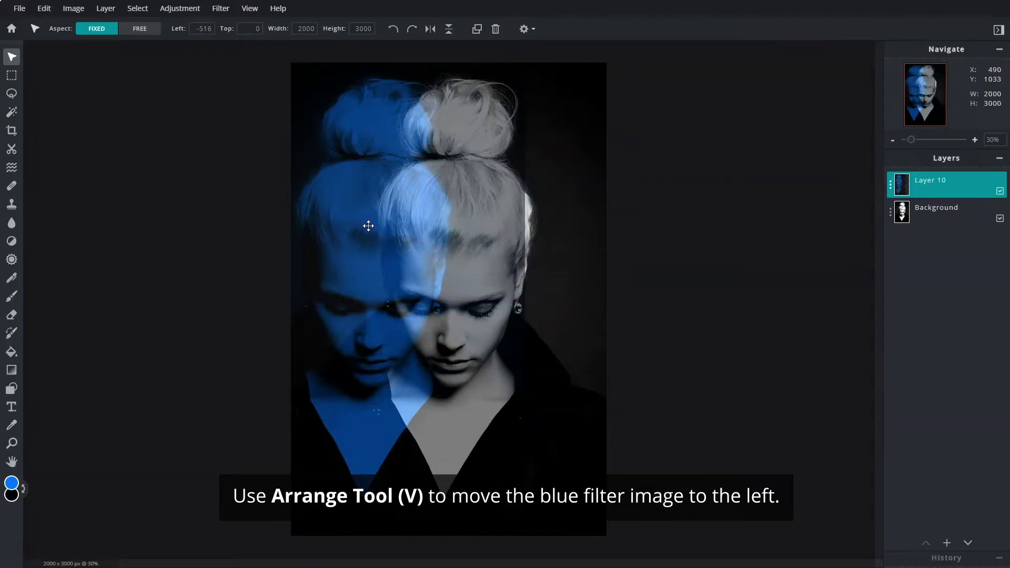
- Set up the Cutout tool's Draw mask in remove mode with a 905 px brush at 52% opacity
click(12, 150)
click(177, 31)
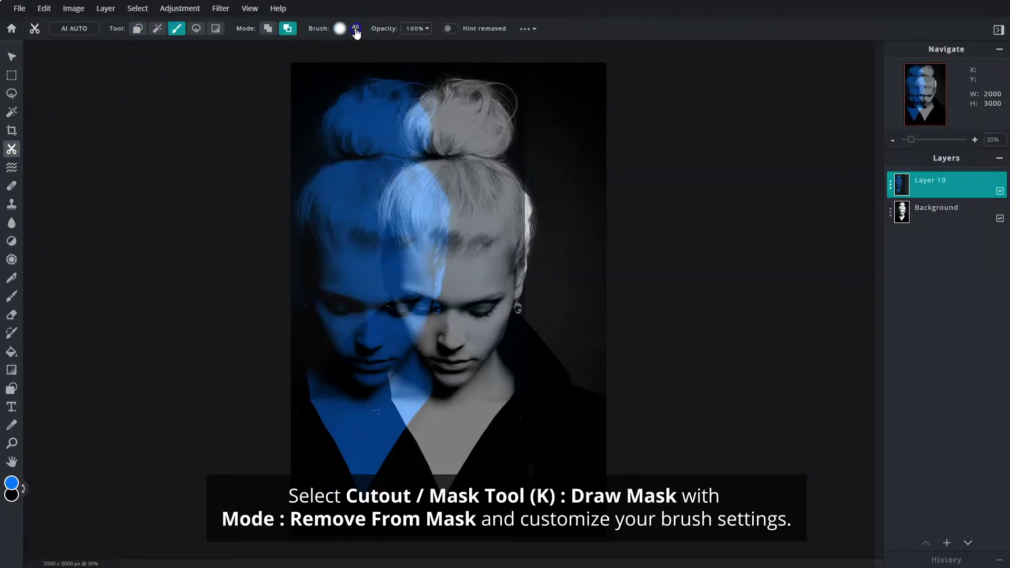
click(356, 31)
drag(356, 66, 410, 68)
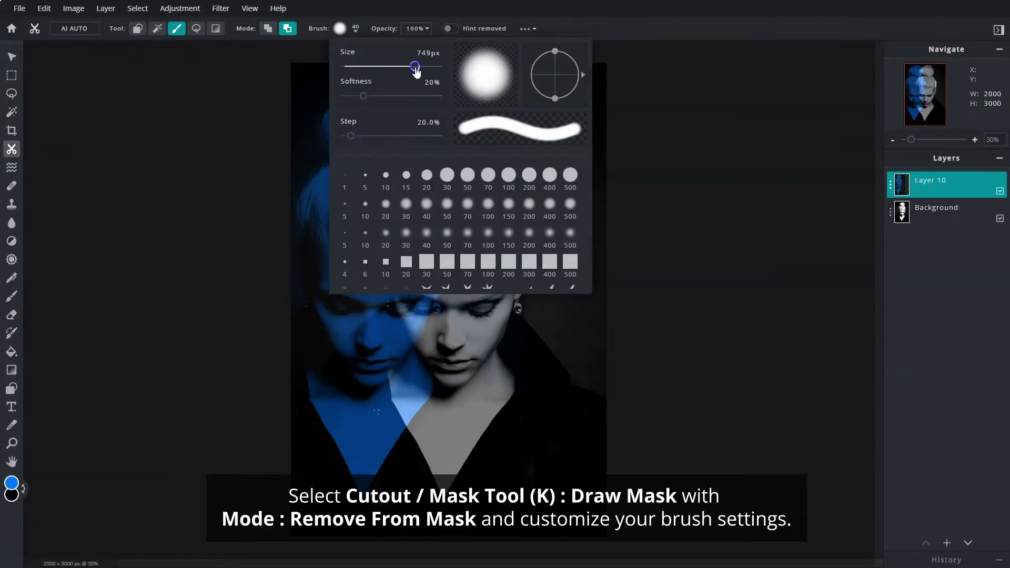
click(427, 30)
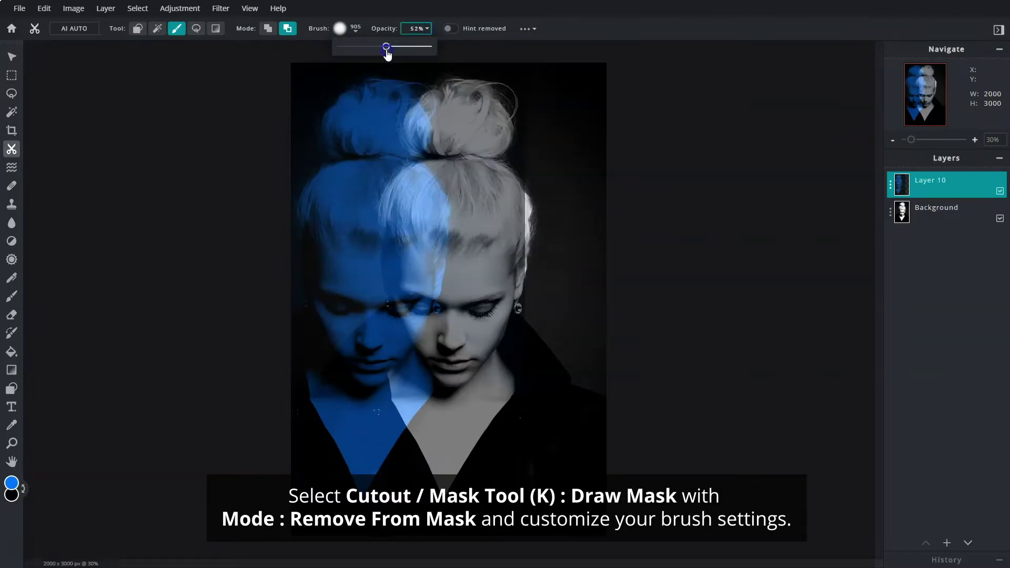
- Mask the blue layer away over the original face, hair bun, neck and surrounding excess areas, and hide the layer
mouse_move(521, 96)
mouse_down()
mouse_move(505, 550)
mouse_move(486, 547)
mouse_move(534, 282)
mouse_move(531, 97)
mouse_move(541, 203)
mouse_move(522, 473)
mouse_move(459, 456)
mouse_move(479, 220)
mouse_move(470, 297)
mouse_move(484, 398)
mouse_move(402, 284)
mouse_move(476, 226)
mouse_move(456, 435)
mouse_move(474, 455)
mouse_up()
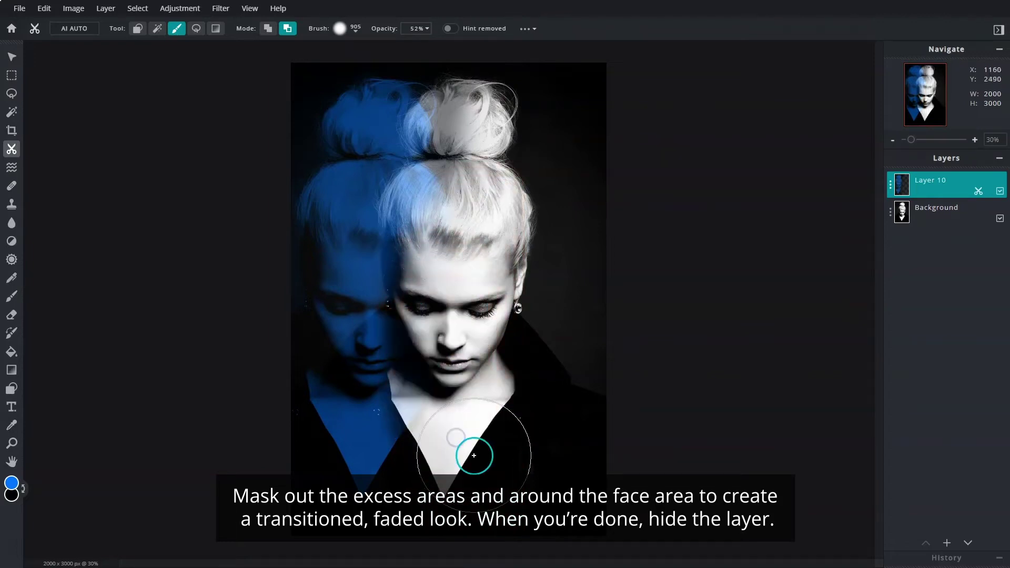
drag(460, 252, 479, 159)
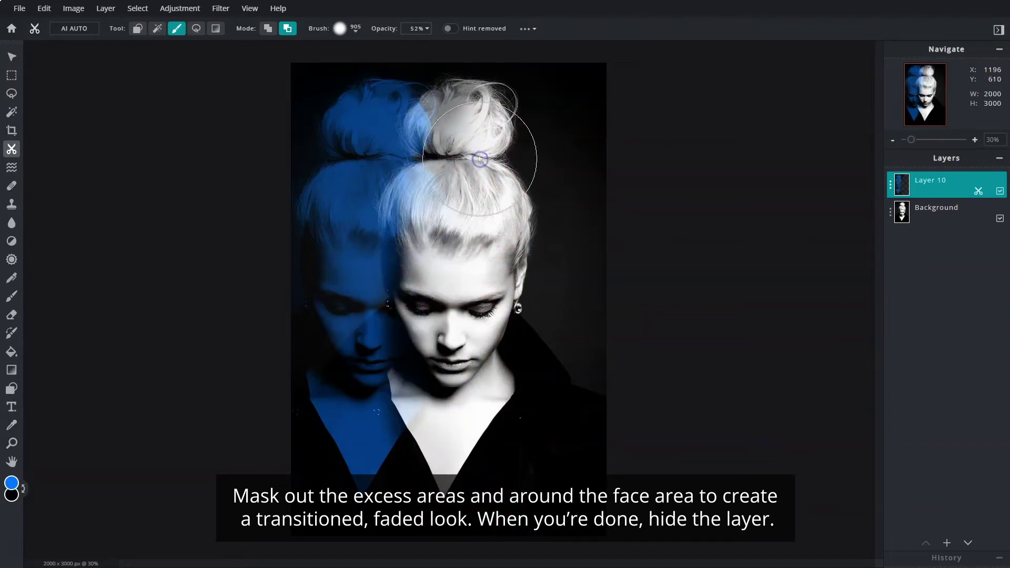
click(1000, 192)
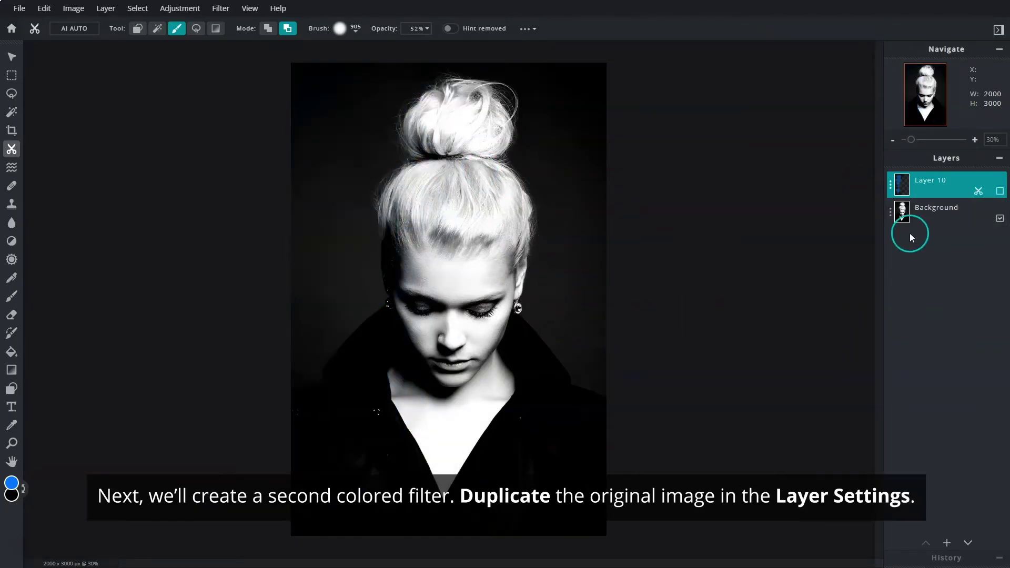
- Duplicate the Background layer and place a new empty layer between the copy and the hidden blue layer
click(890, 213)
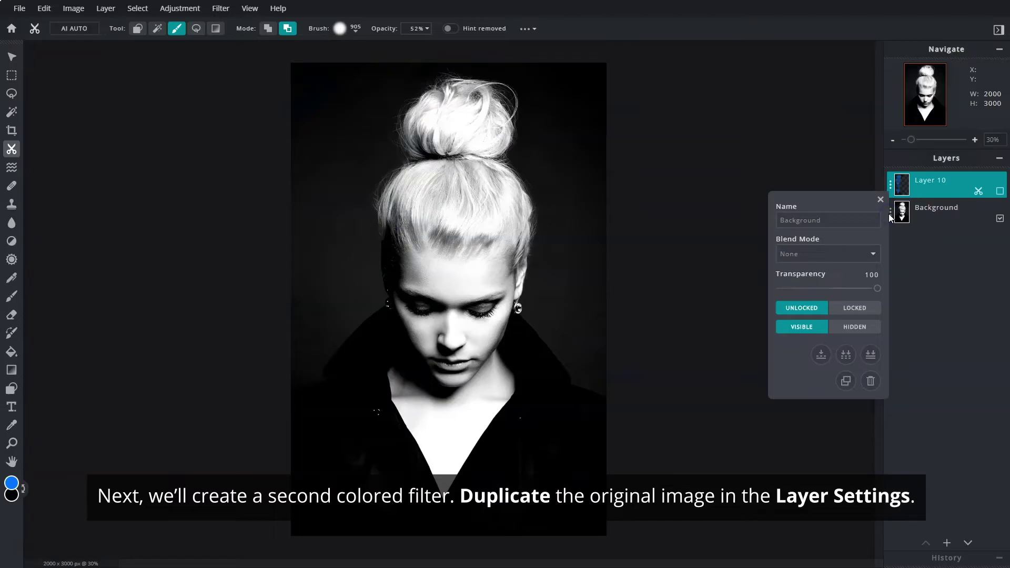
click(846, 380)
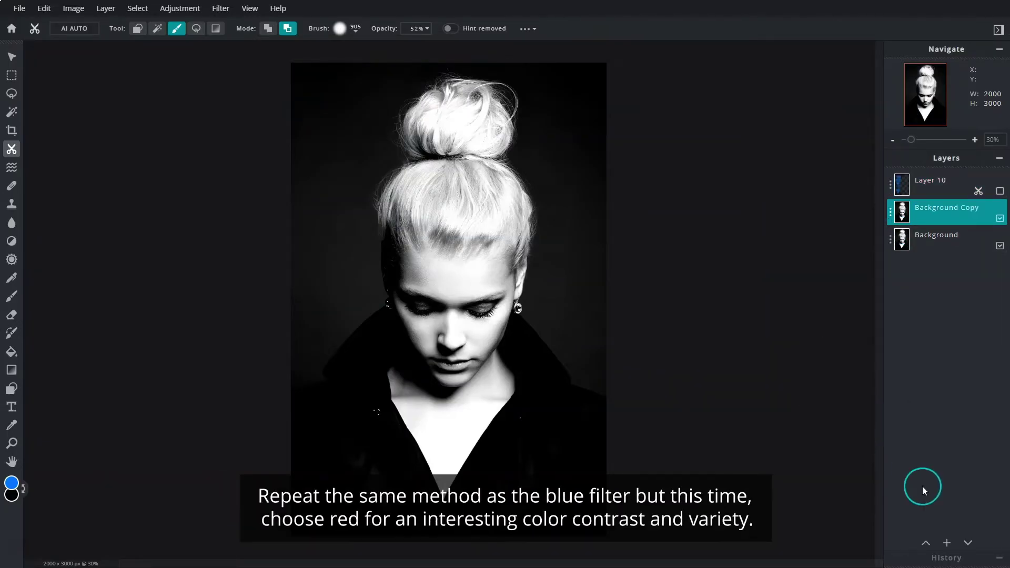
click(946, 544)
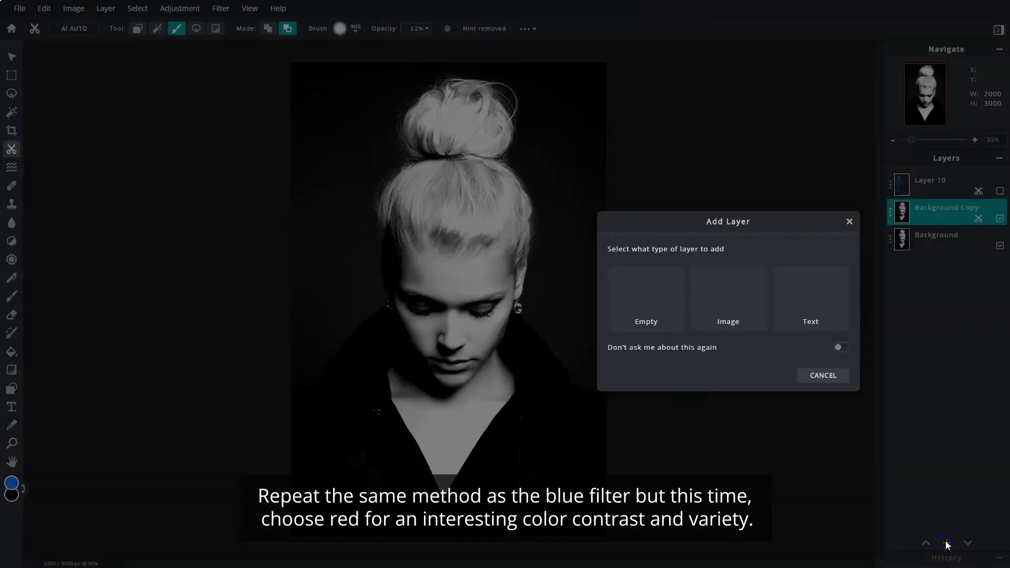
click(662, 308)
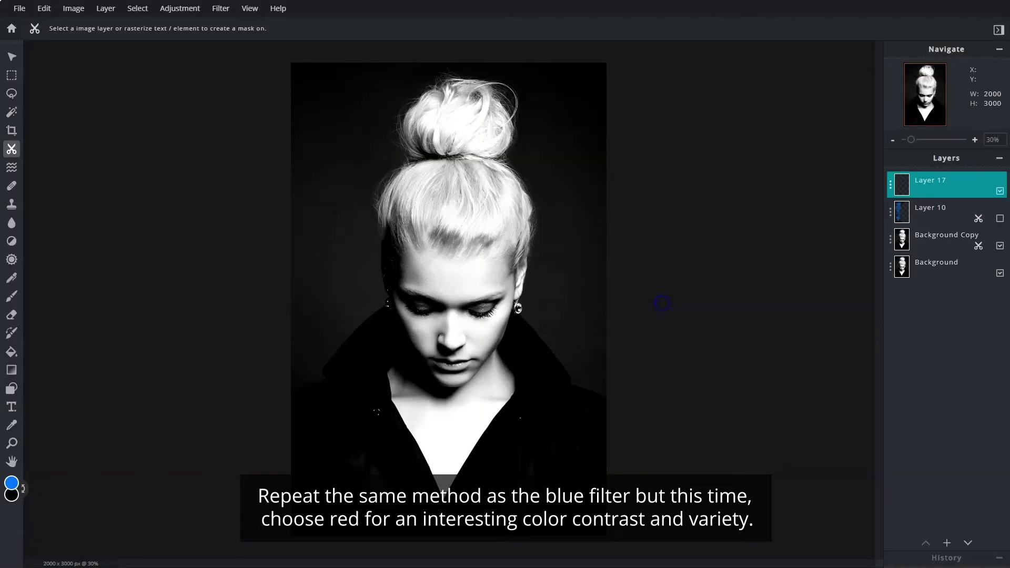
drag(927, 198, 928, 218)
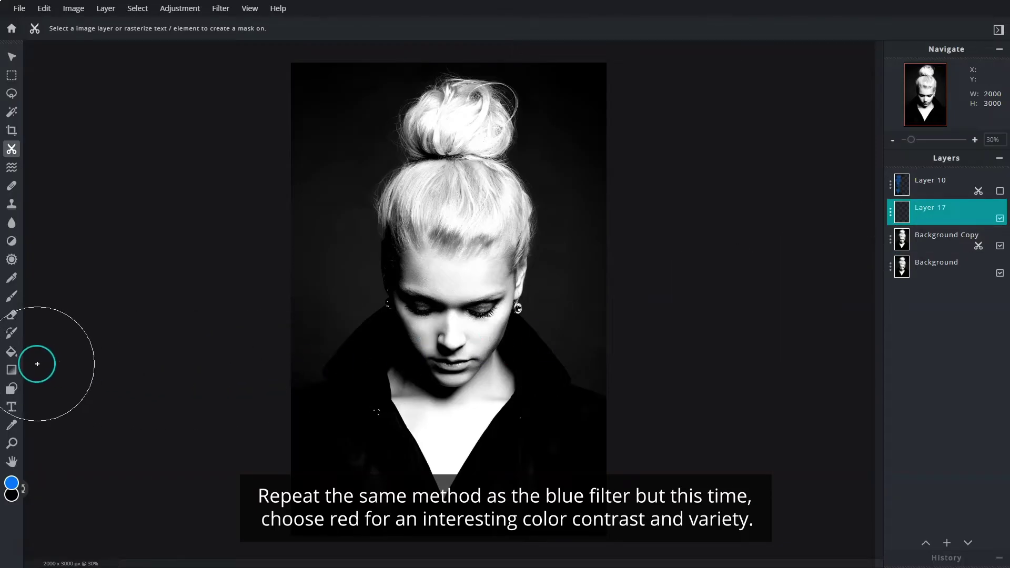
- Fill the empty layer below the hidden blue layer with the pinkish red #F6186D using the Paint Bucket
click(12, 352)
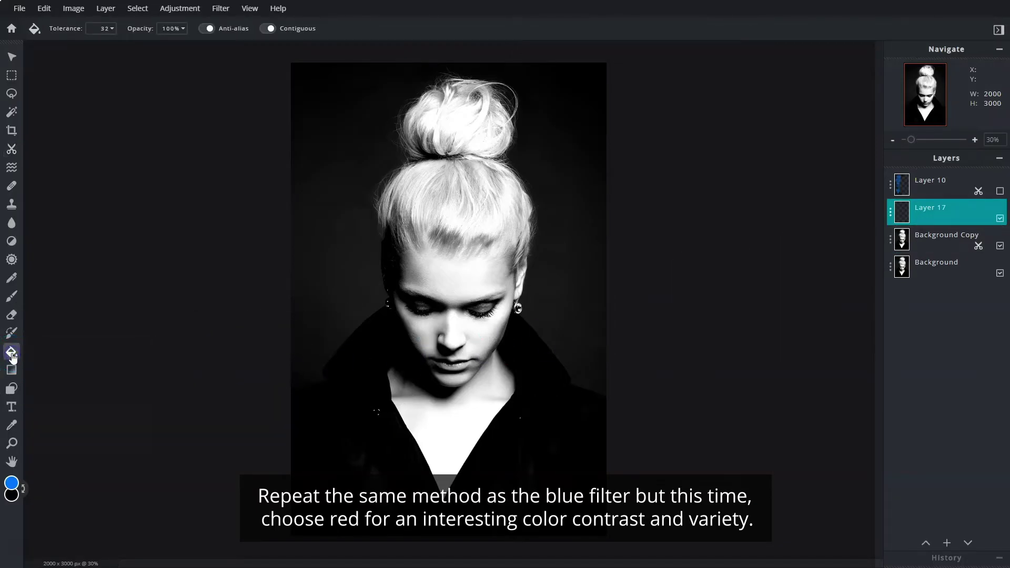
click(13, 482)
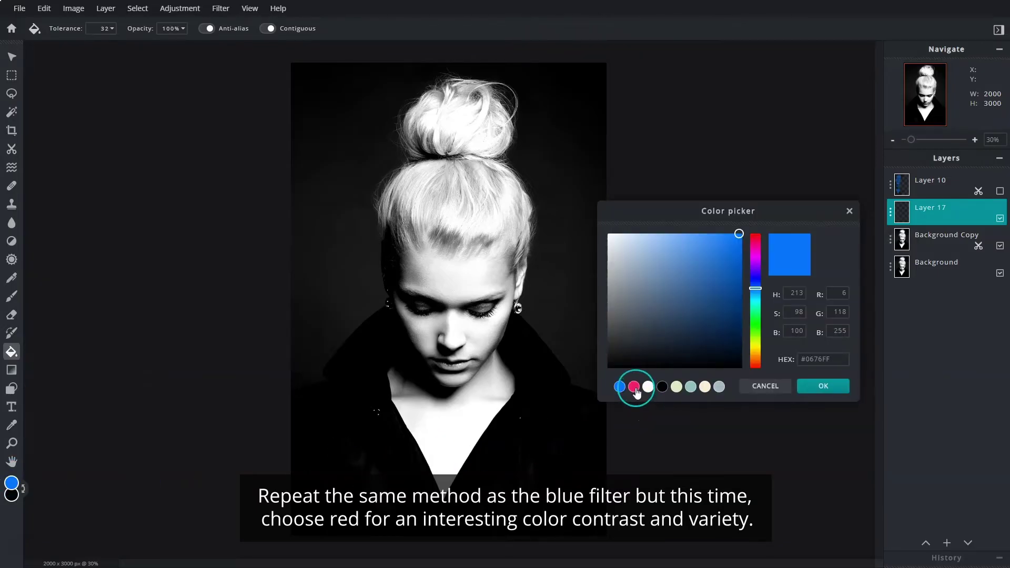
click(816, 392)
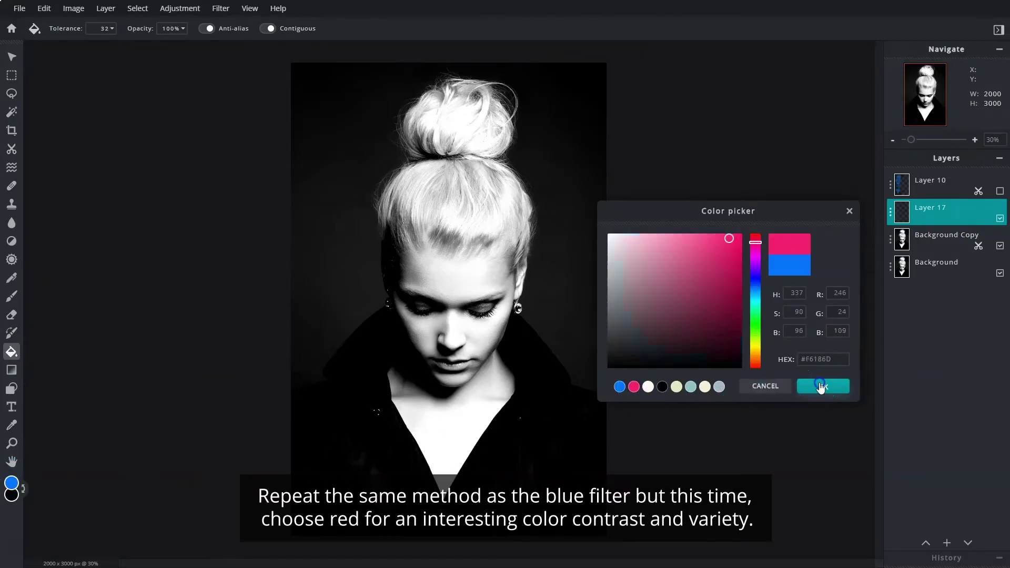
click(478, 275)
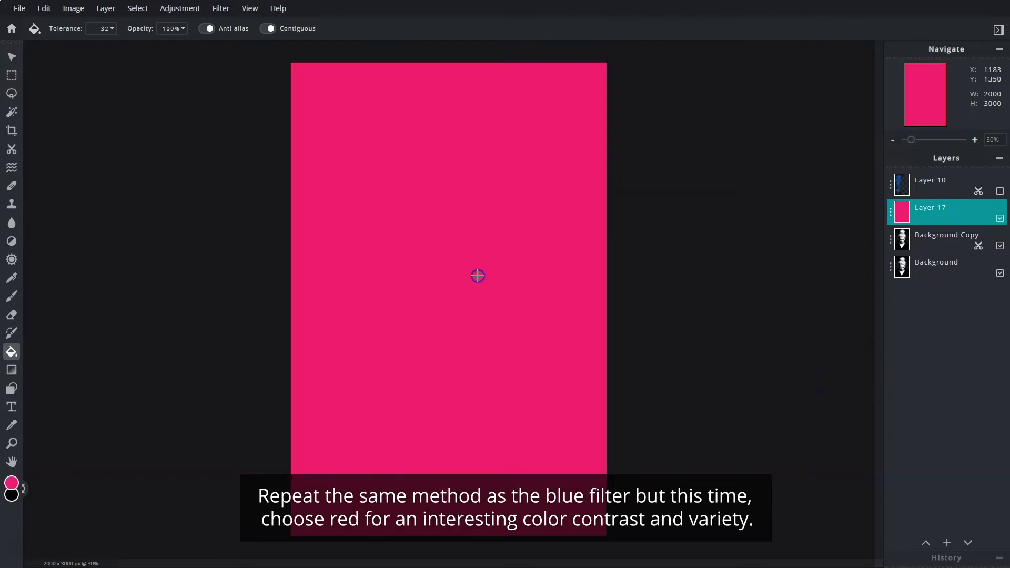
- Set the red layer's blend mode to Multiply and merge it down into the Background copy
click(890, 215)
click(856, 252)
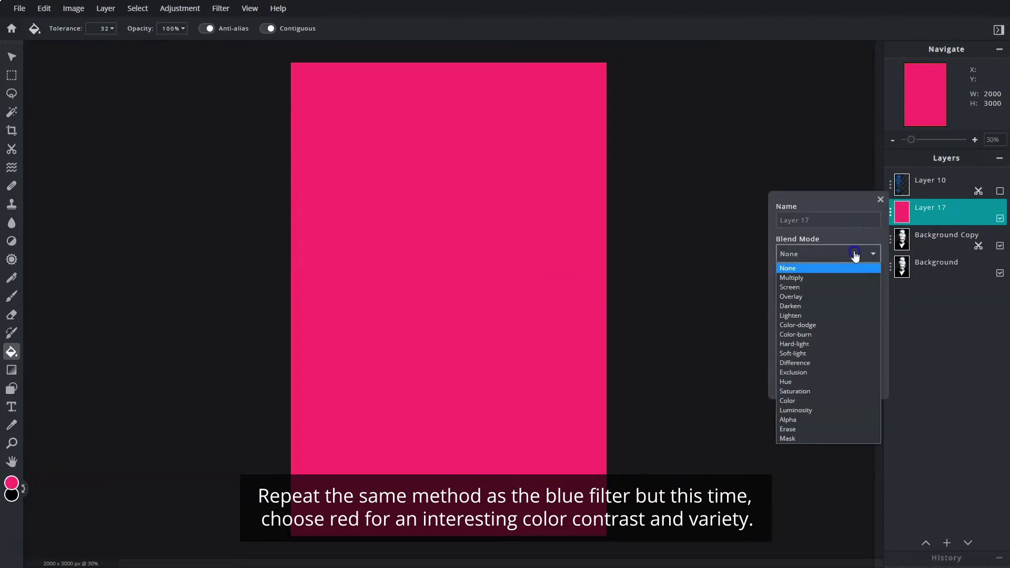
click(841, 277)
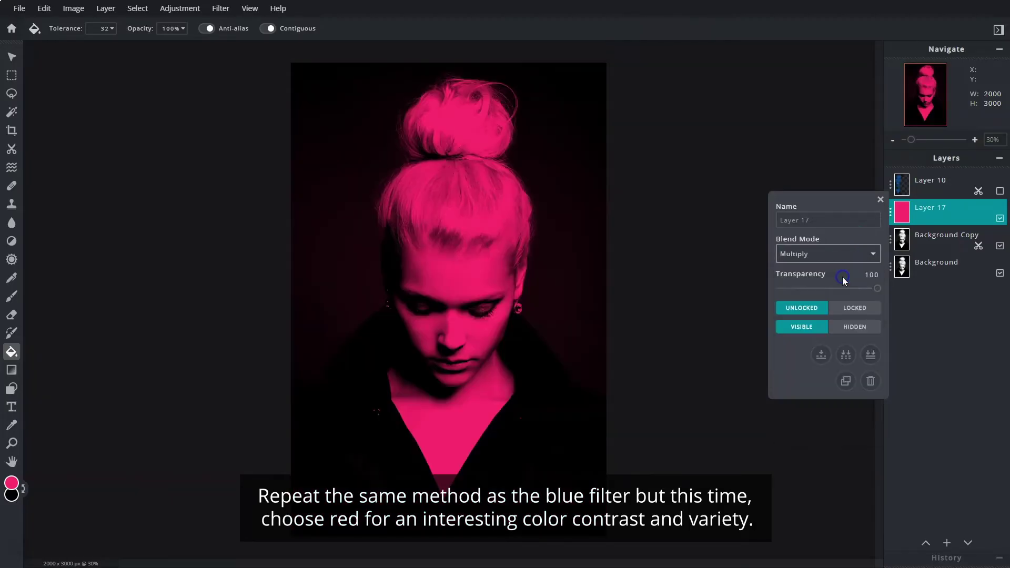
click(822, 354)
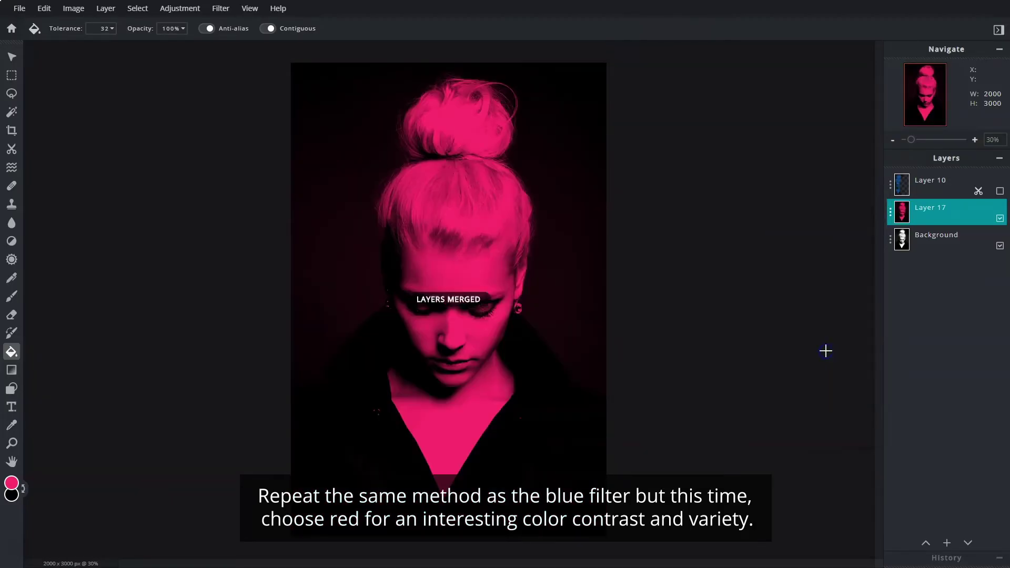
- Set the merged red layer's transparency to 49
click(891, 214)
drag(875, 287, 839, 292)
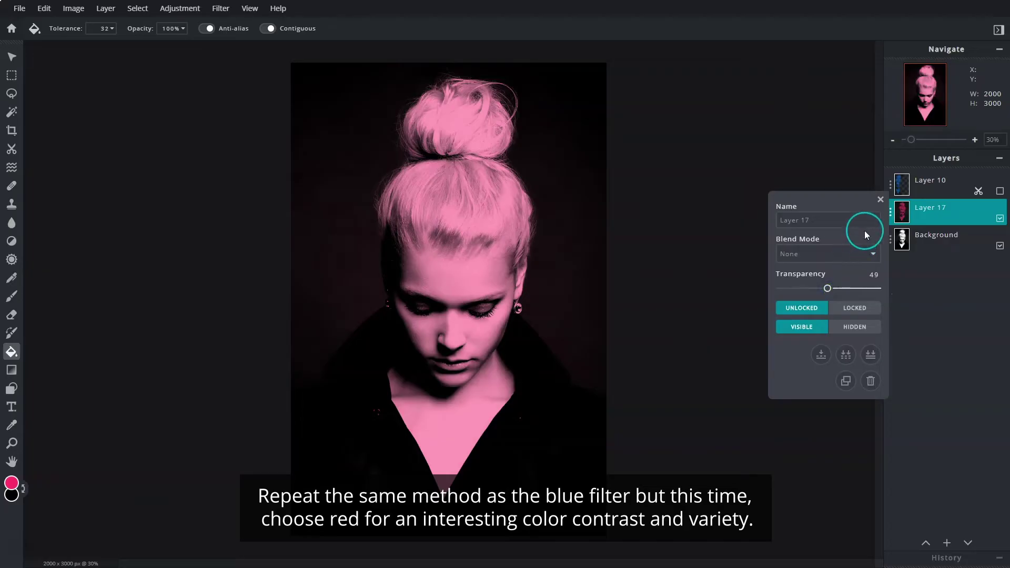
click(880, 199)
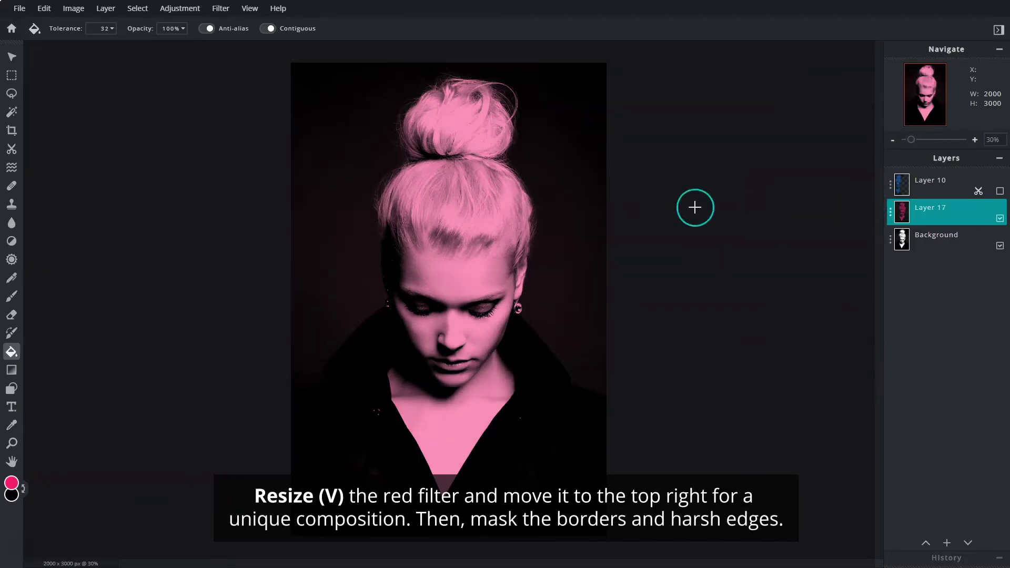
- Enlarge the red layer to about 2340 by 3510 px and move it toward the photo's upper right, at about X 420, Y -667
click(13, 58)
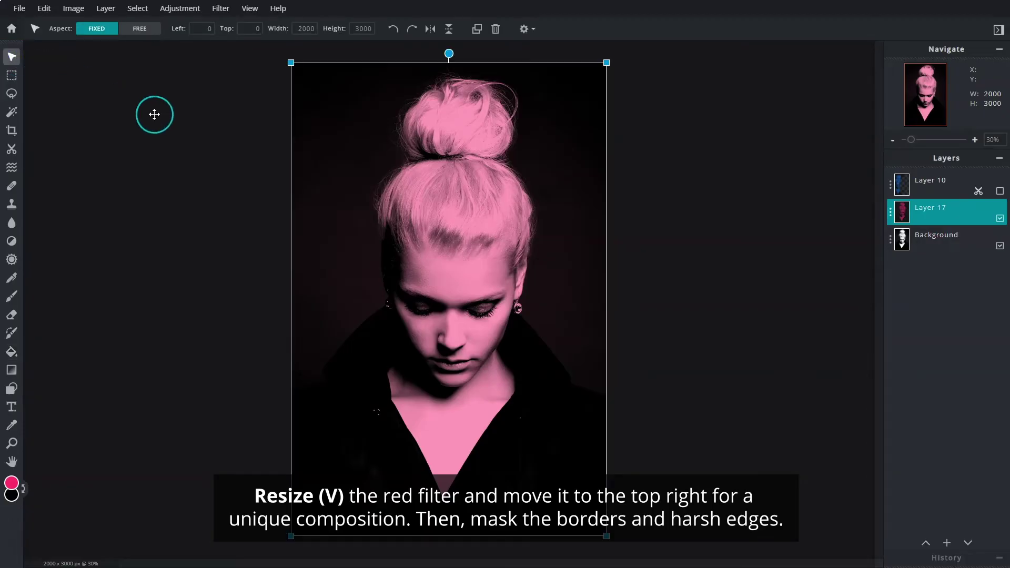
drag(368, 237, 419, 256)
drag(656, 86, 725, 29)
drag(479, 368, 498, 326)
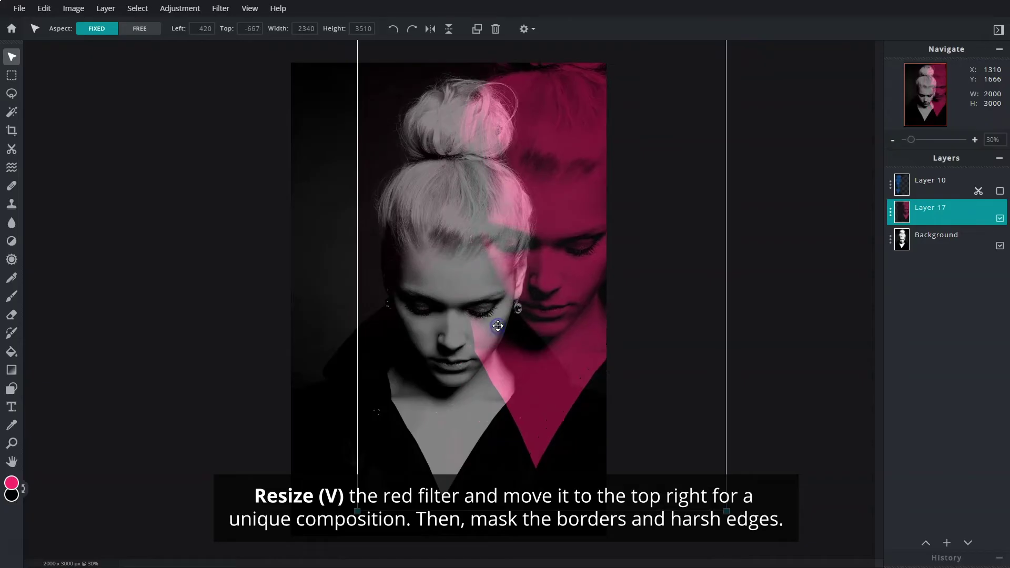
- Mask away the red layer's borders and its overlap with the original portrait, using the 905 px Draw mask brush at 52% opacity in remove mode
click(12, 149)
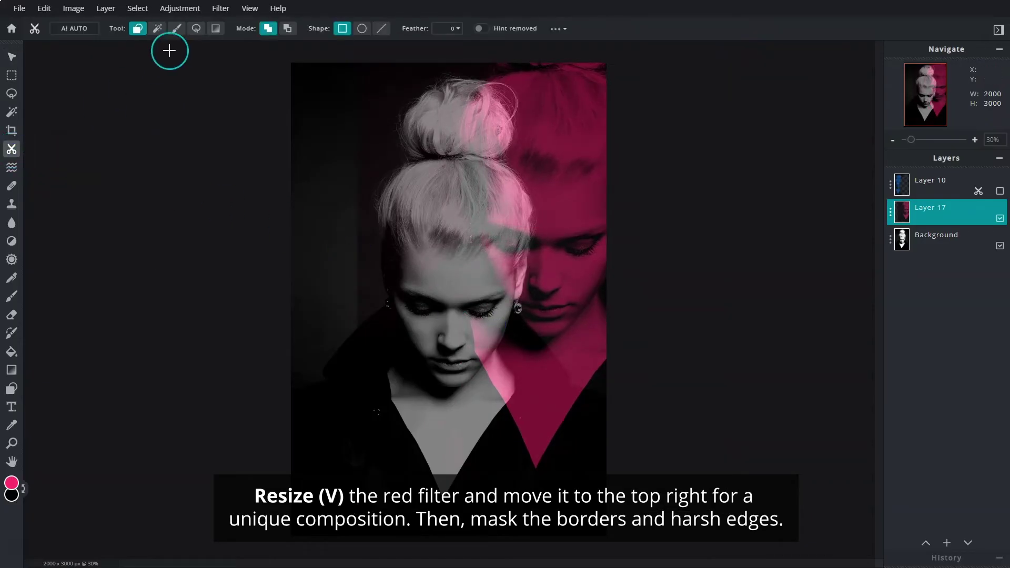
mouse_move(320, 135)
mouse_down()
mouse_move(338, 316)
mouse_move(340, 489)
mouse_up()
mouse_move(378, 185)
mouse_down()
mouse_move(336, 289)
mouse_move(410, 109)
mouse_move(424, 320)
mouse_move(458, 450)
mouse_move(615, 412)
mouse_move(388, 349)
mouse_move(473, 444)
mouse_move(361, 241)
mouse_move(360, 316)
mouse_up()
- Duplicate the masked red layer, shrink the copy to about 1687 by 2531 px and place it in the photo's lower right at about X 640, Y 952
click(895, 216)
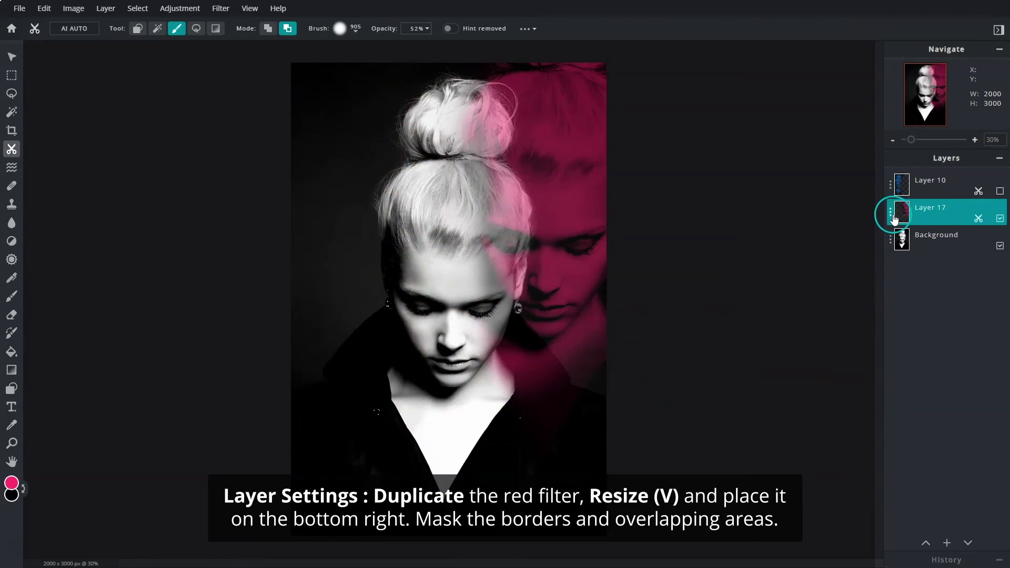
click(849, 379)
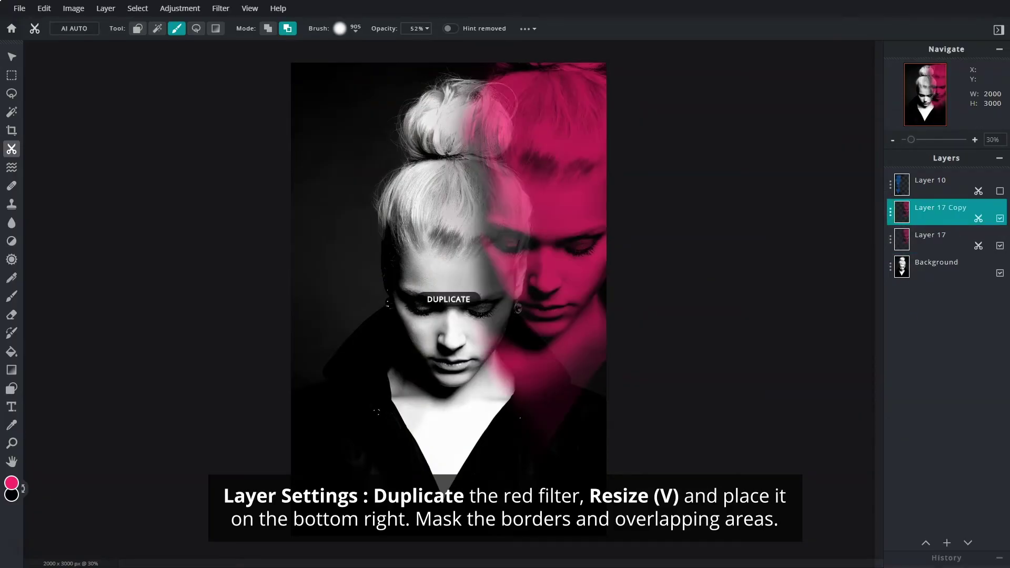
click(12, 56)
click(405, 198)
drag(517, 172, 491, 322)
click(695, 117)
drag(695, 117, 608, 243)
drag(484, 362, 532, 328)
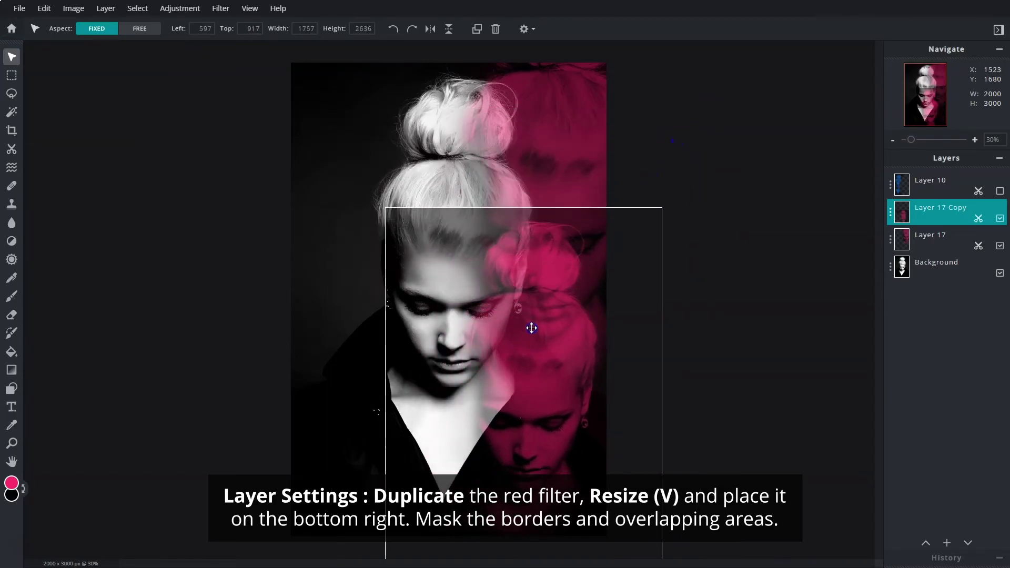
mouse_move(661, 206)
mouse_down()
mouse_move(652, 223)
mouse_move(657, 216)
mouse_up()
drag(552, 374, 555, 373)
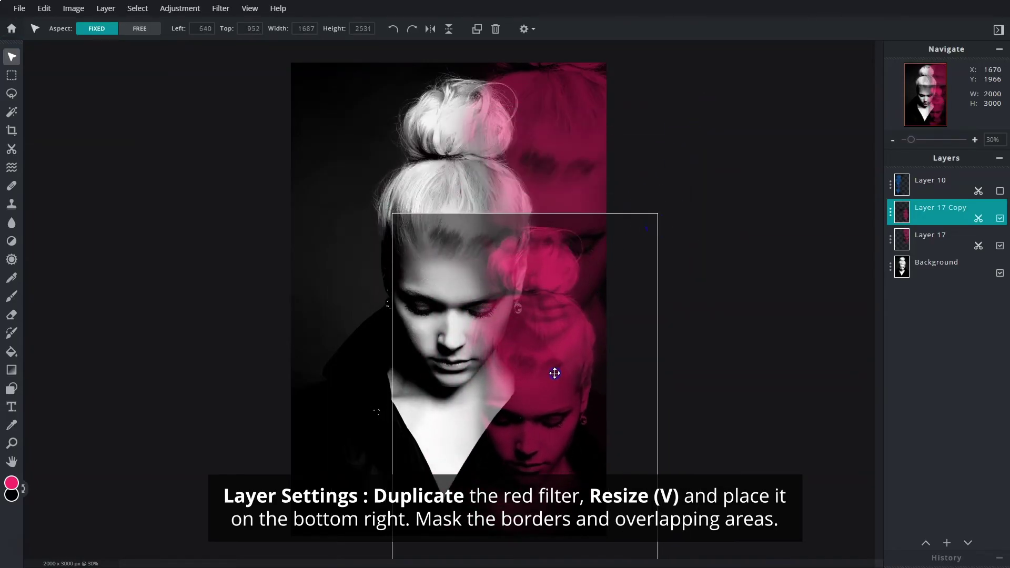
- Mask away the smaller red copy's upper border and overlapping areas with the Draw mask brush in remove mode
click(12, 149)
click(176, 28)
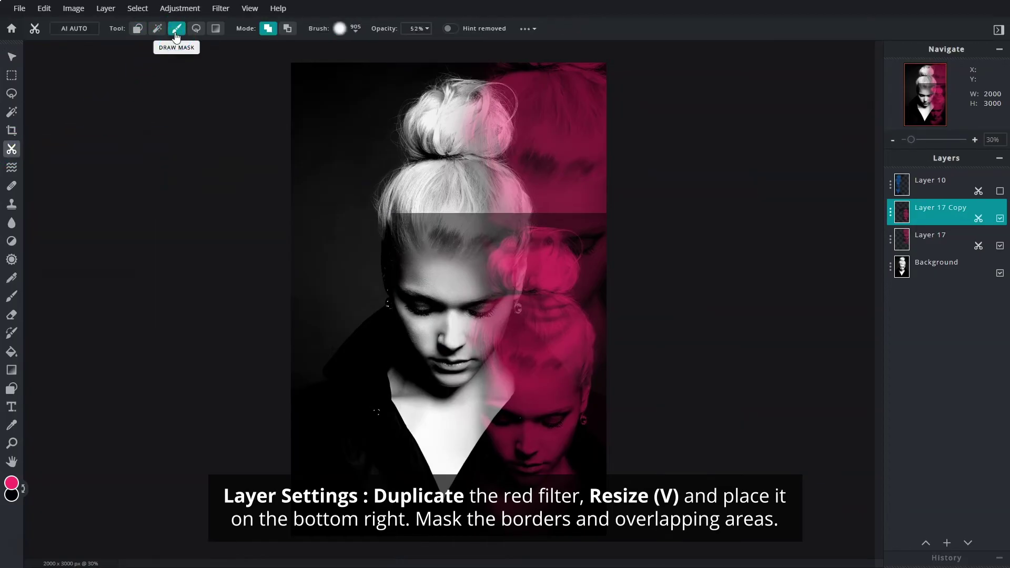
mouse_move(437, 215)
mouse_down()
mouse_move(444, 196)
mouse_move(608, 192)
mouse_move(388, 226)
mouse_move(384, 487)
mouse_move(390, 316)
mouse_move(604, 198)
mouse_move(514, 225)
mouse_move(570, 314)
mouse_move(475, 289)
mouse_move(387, 381)
mouse_move(519, 232)
mouse_move(413, 217)
mouse_up()
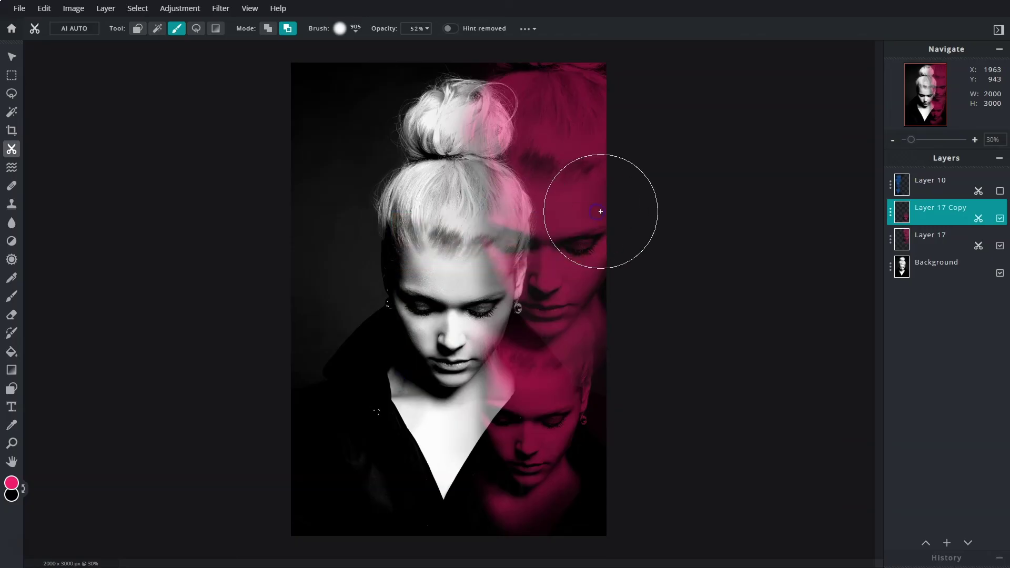
- Apply a Blur of about 48 to the smaller red copy and show the hidden blue layer again
click(229, 11)
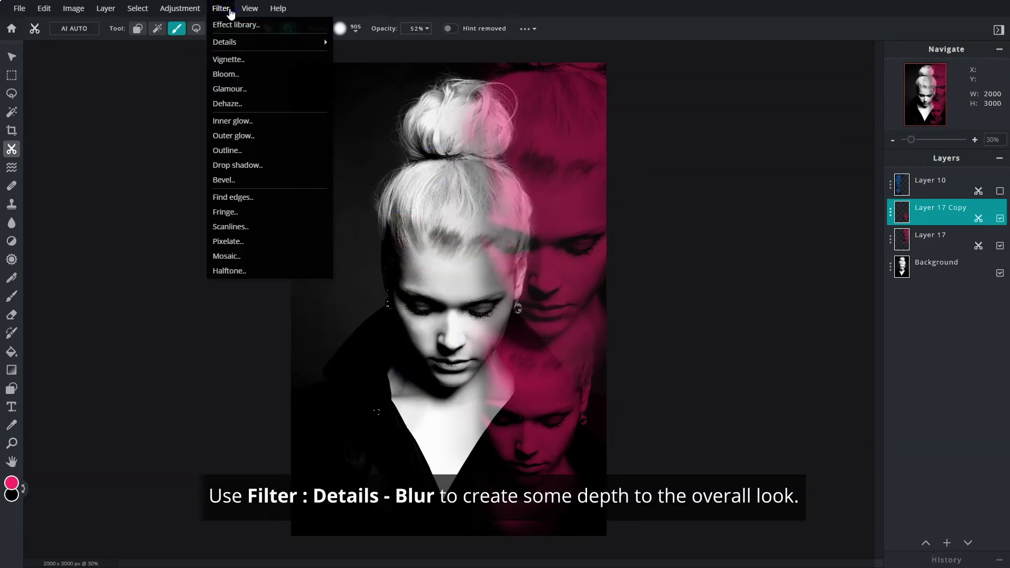
mouse_move(235, 38)
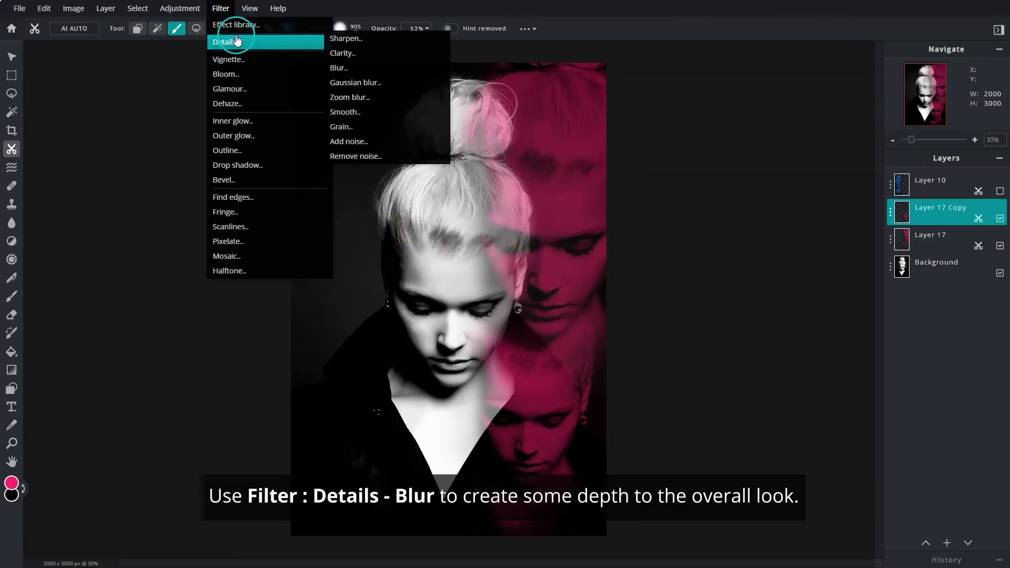
click(359, 67)
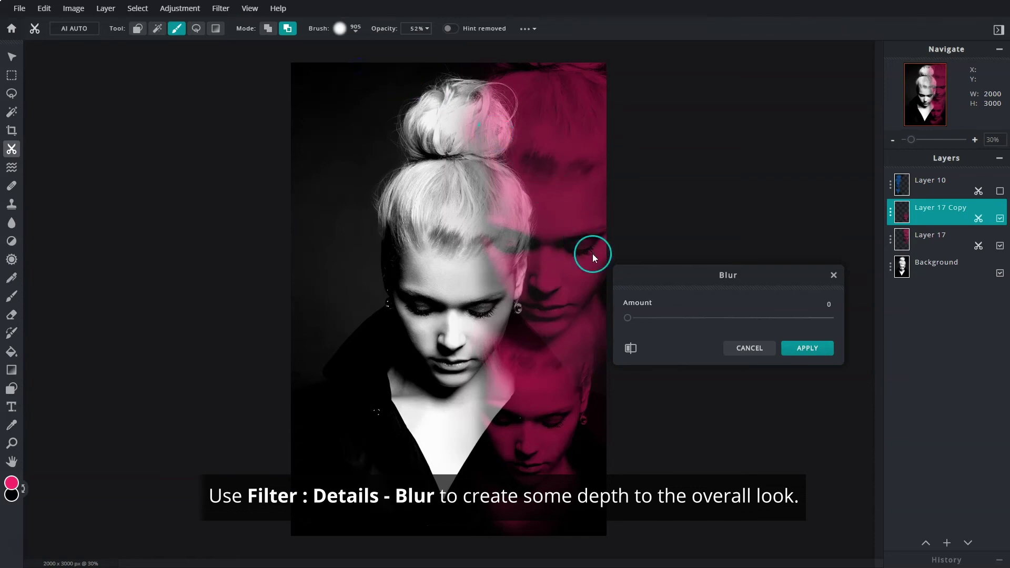
drag(627, 318, 631, 321)
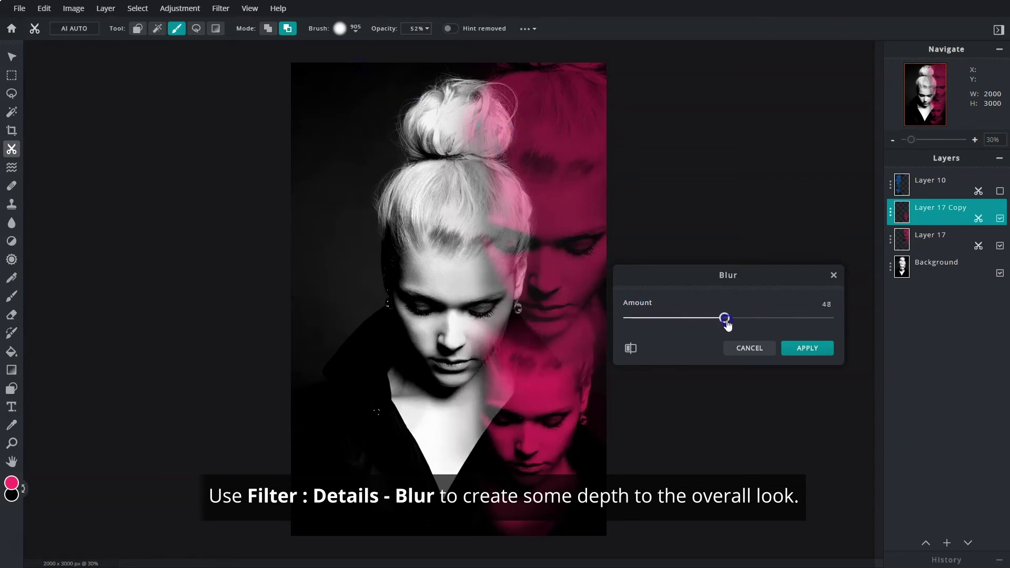
click(798, 348)
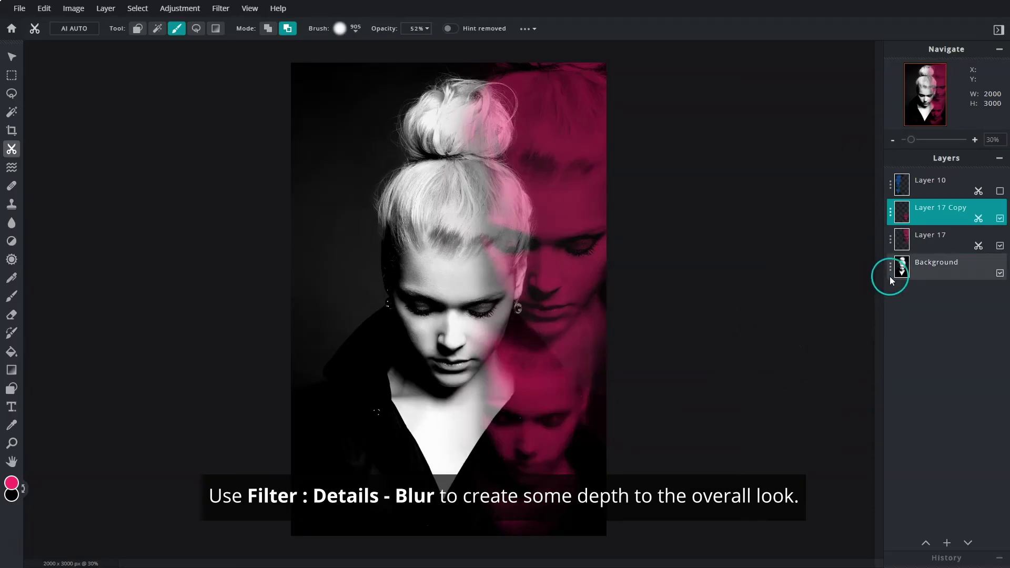
click(999, 191)
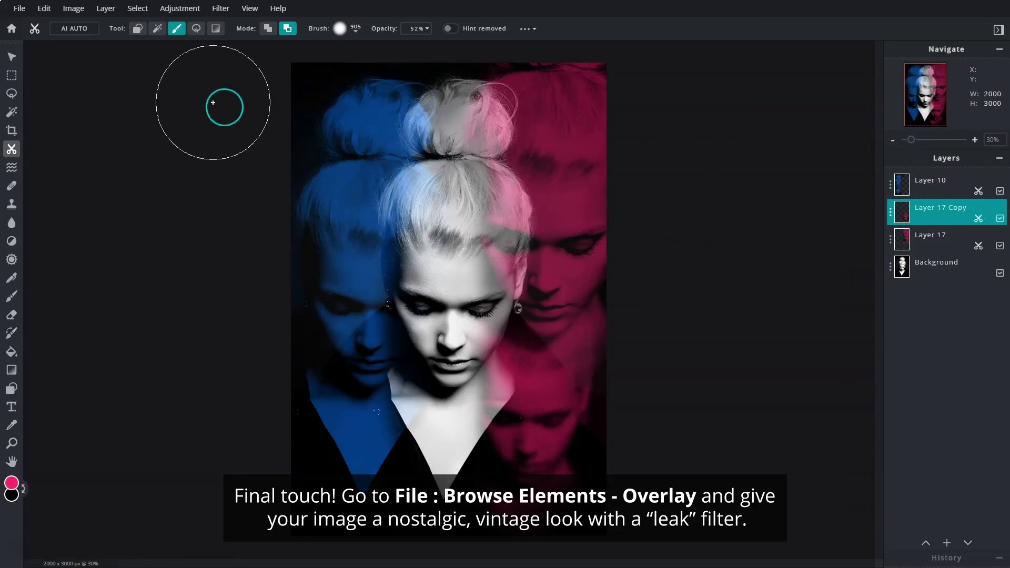
- Add the dark red overlay with blurred light spots from the Light overlay elements on top of the composition
click(19, 9)
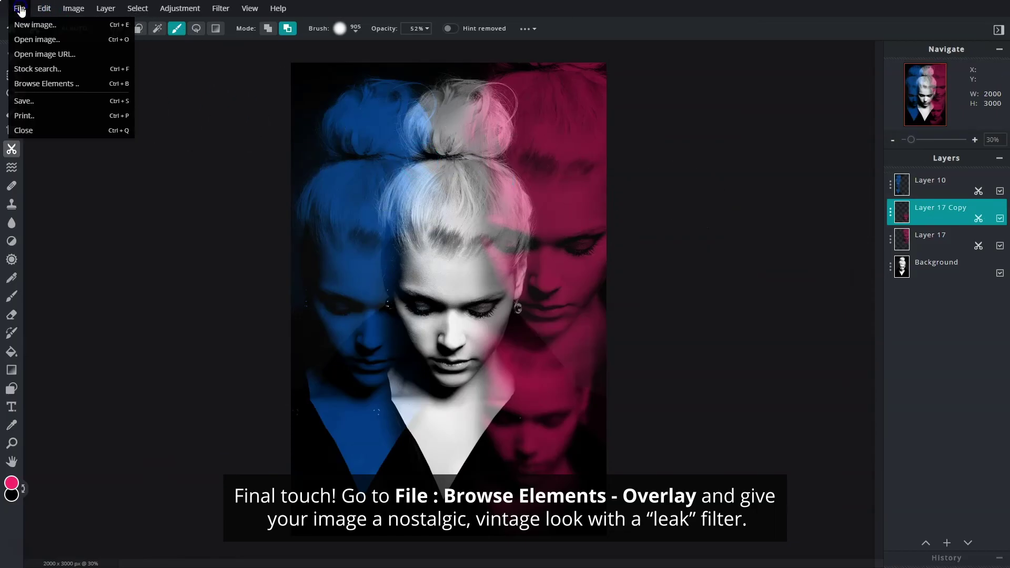
click(50, 87)
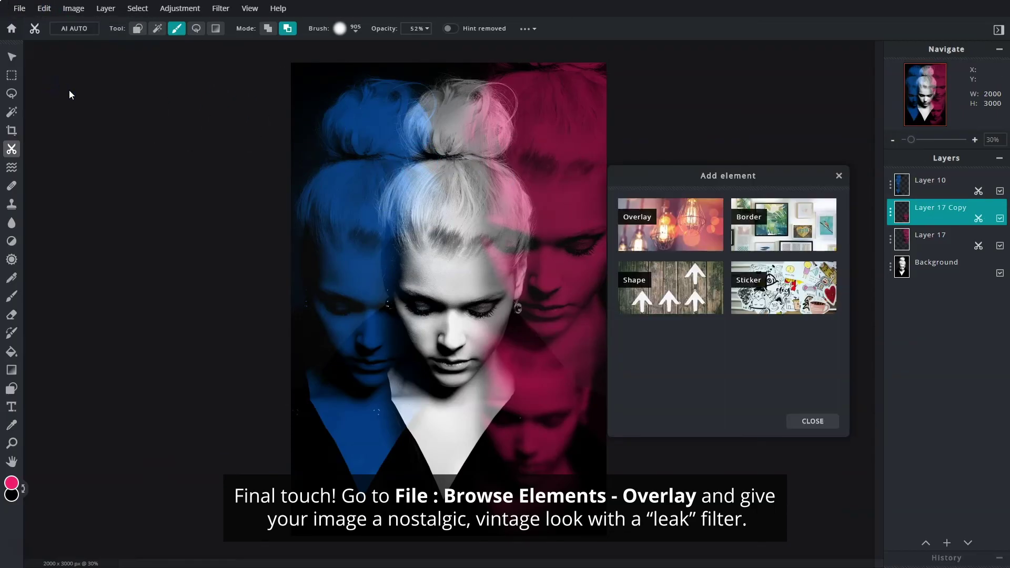
click(662, 221)
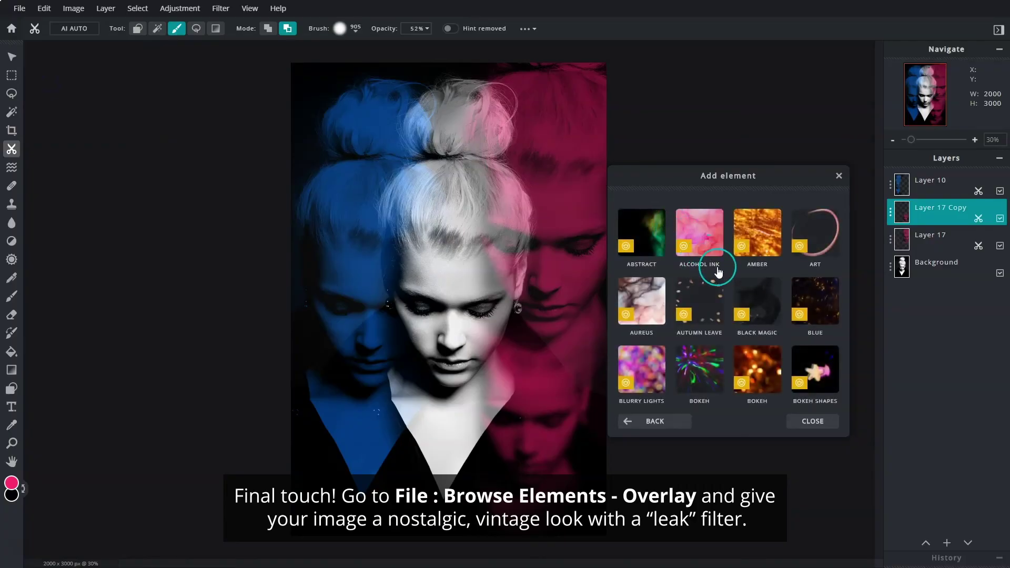
scroll(718, 271, down, 10)
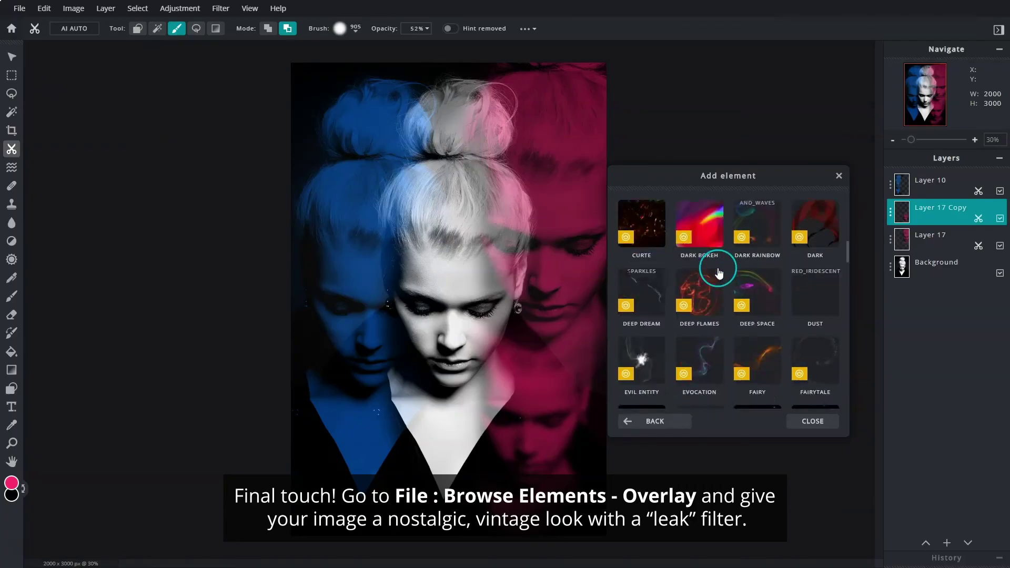
scroll(719, 271, down, 6)
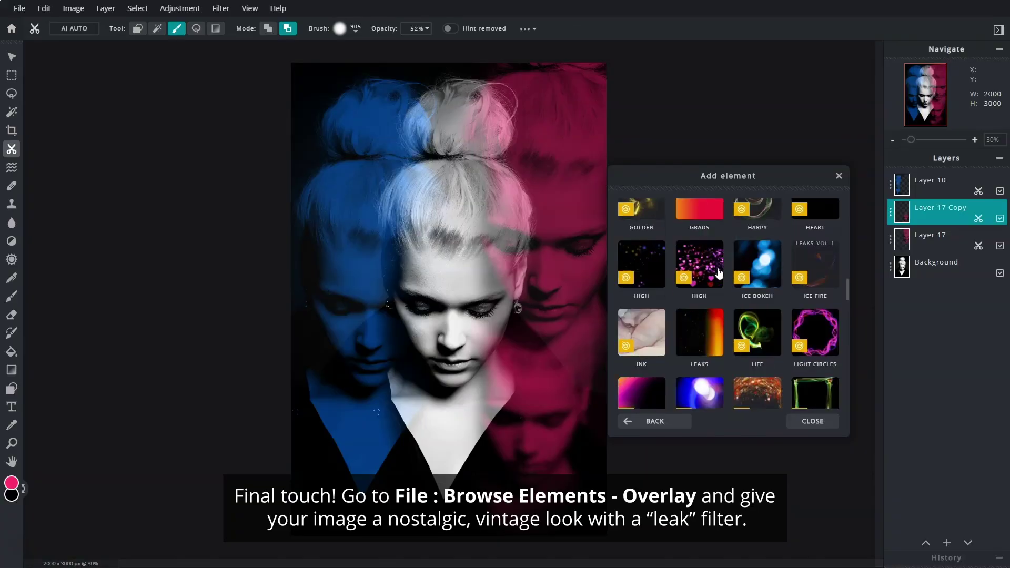
scroll(719, 272, down, 3)
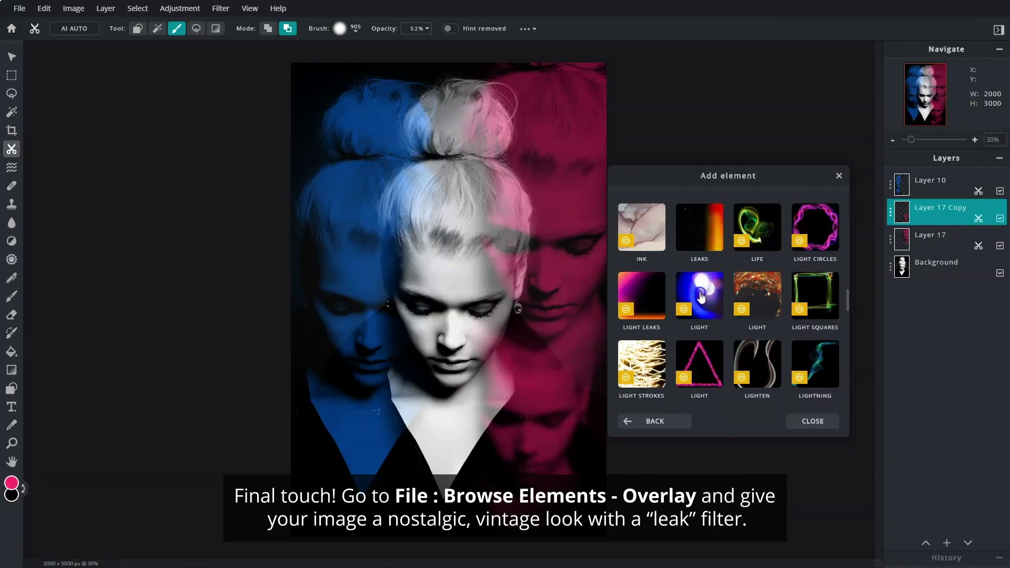
click(700, 296)
click(762, 289)
scroll(762, 293, down, 2)
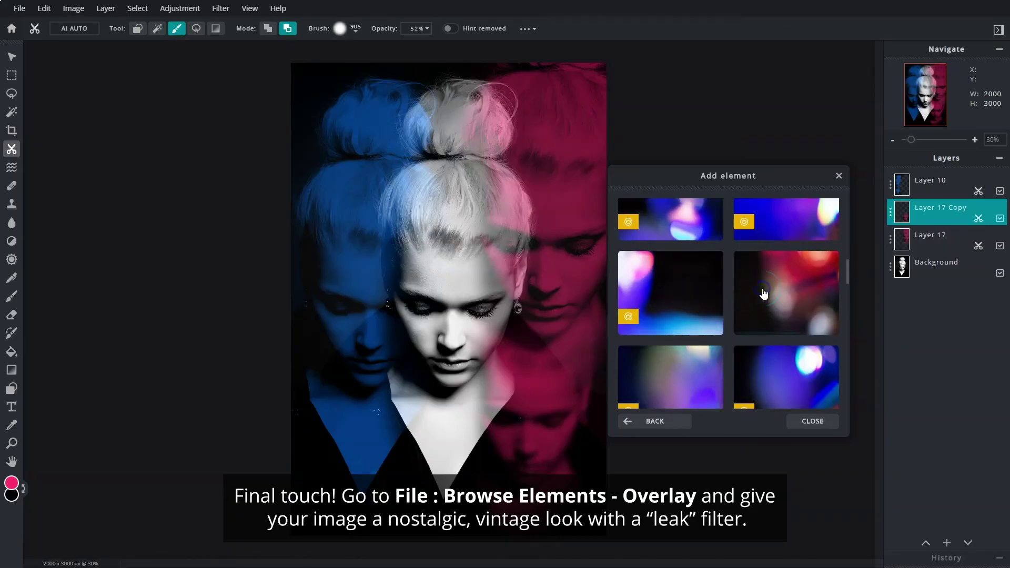
click(827, 422)
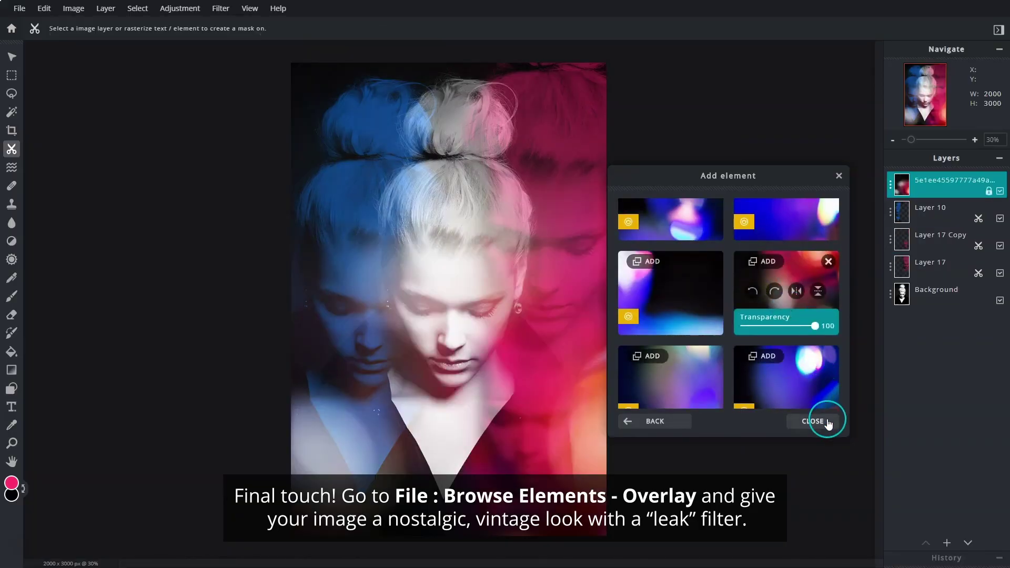
- Flatten all layers of the finished composition into a single image
click(885, 188)
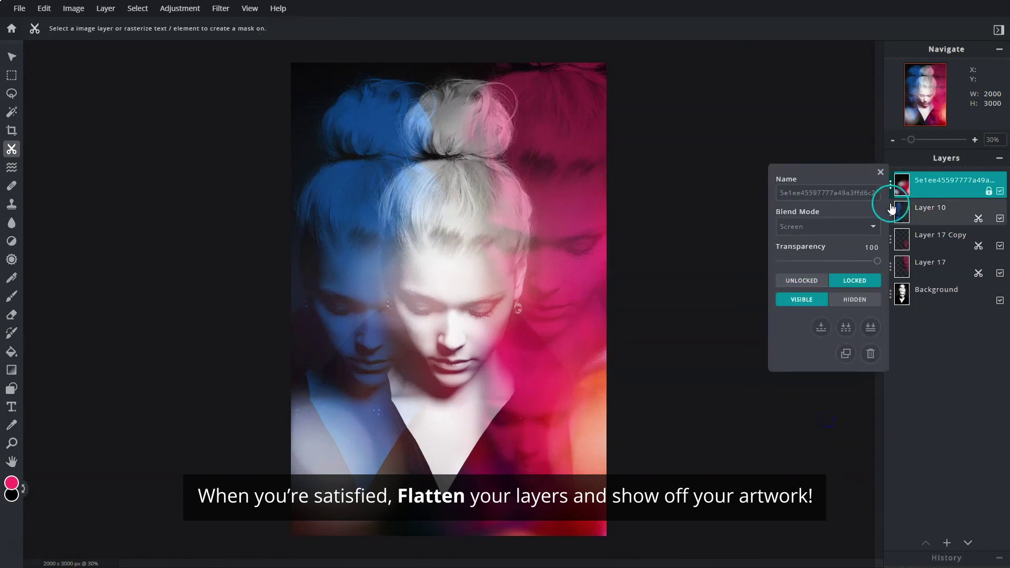
click(869, 328)
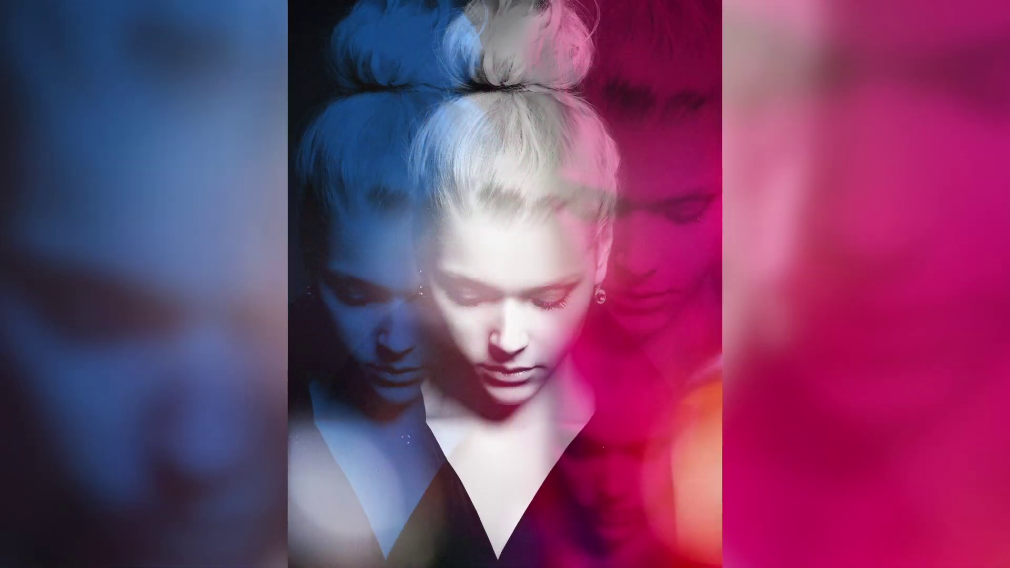